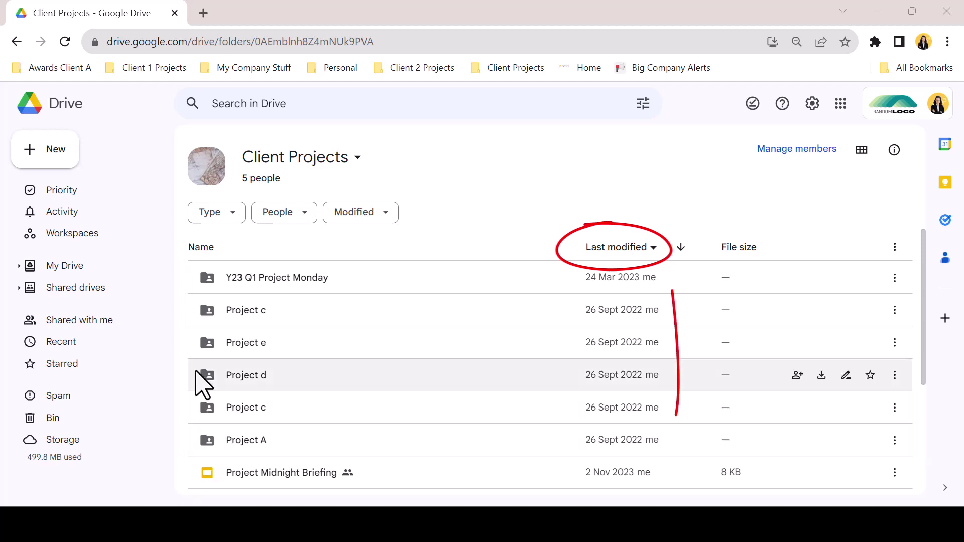
# - Sort the Client Projects contents by name, leaving the modified-date sort choices unchanged
pyautogui.scroll(-2, 188, 288)
pyautogui.scroll(-3, 182, 281)
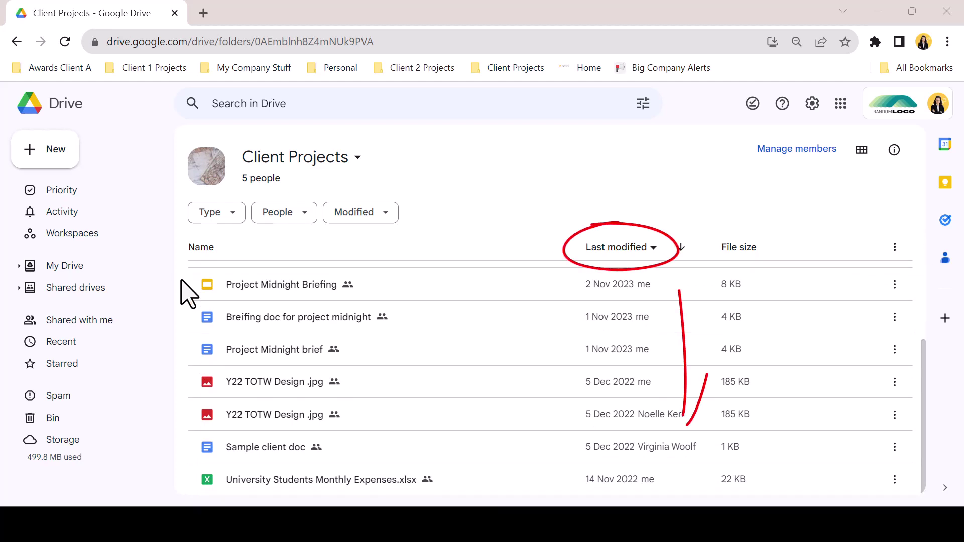
pyautogui.scroll(5, 370, 269)
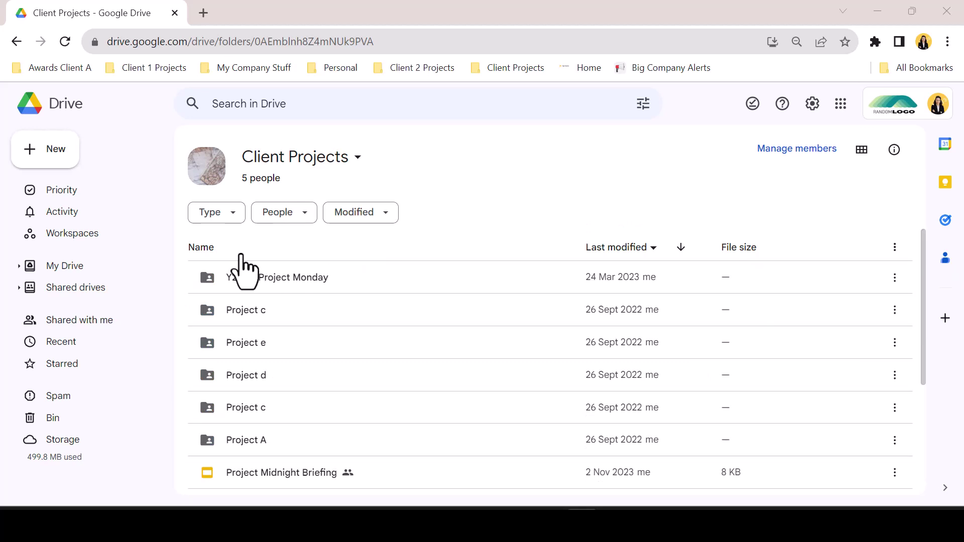
pyautogui.click(208, 251)
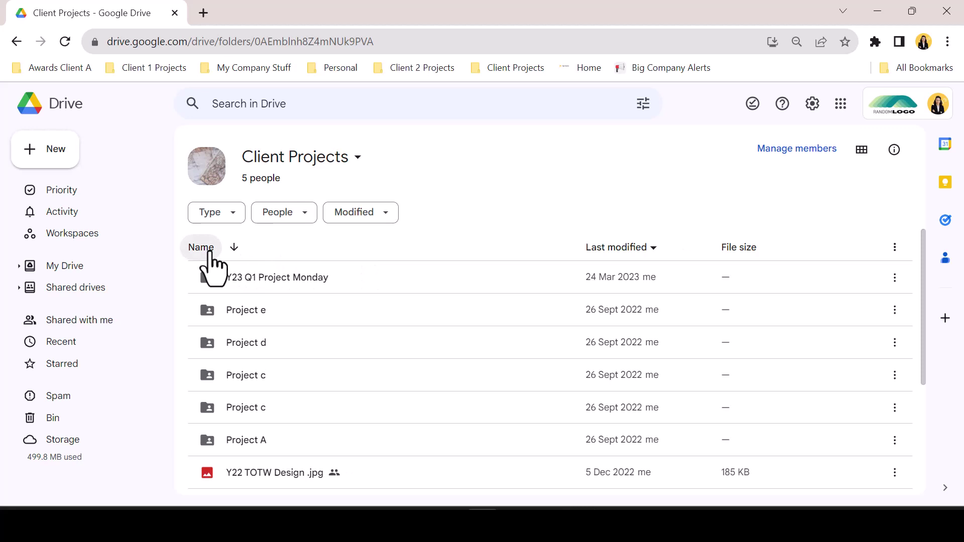
pyautogui.click(626, 251)
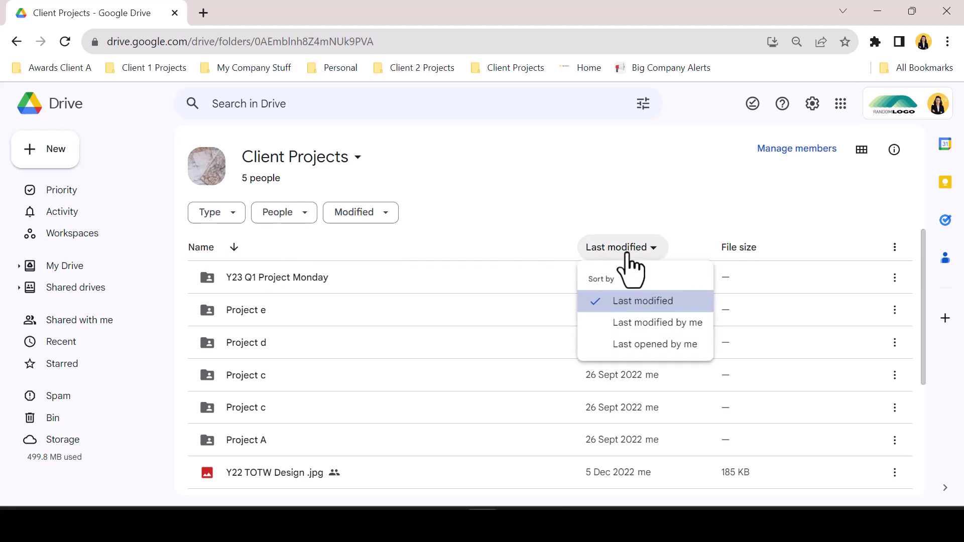
pyautogui.click(729, 252)
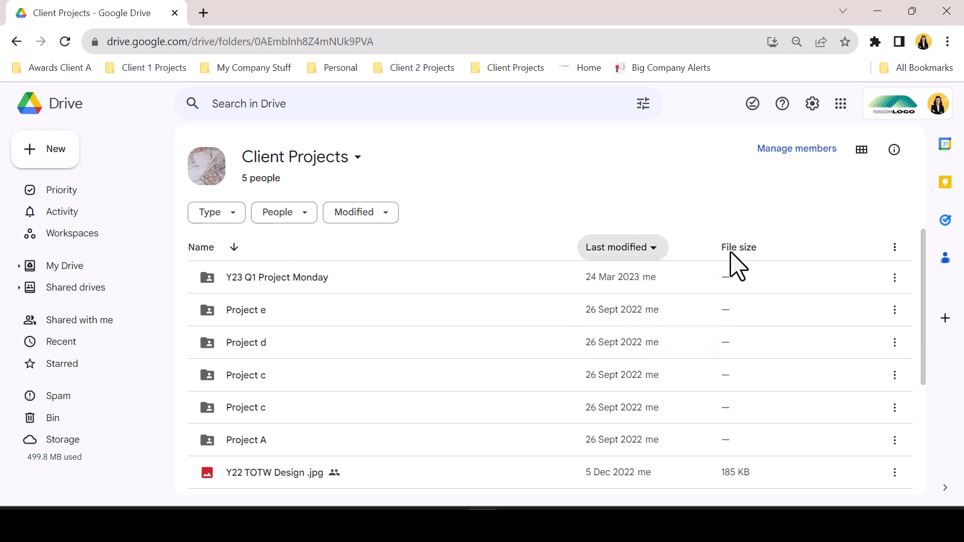
# - Show folders mixed with files and flip the name sort to ascending A to Z
pyautogui.click(895, 253)
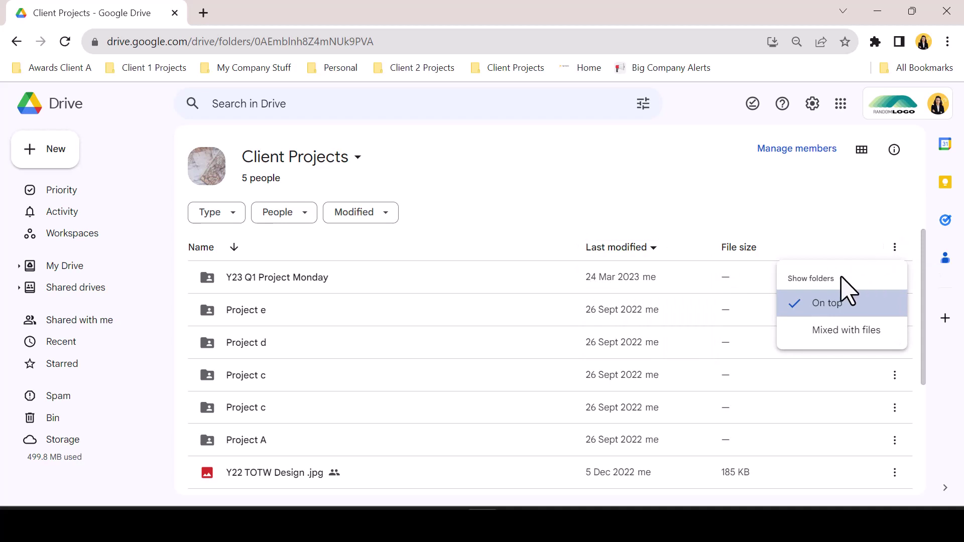
pyautogui.click(847, 335)
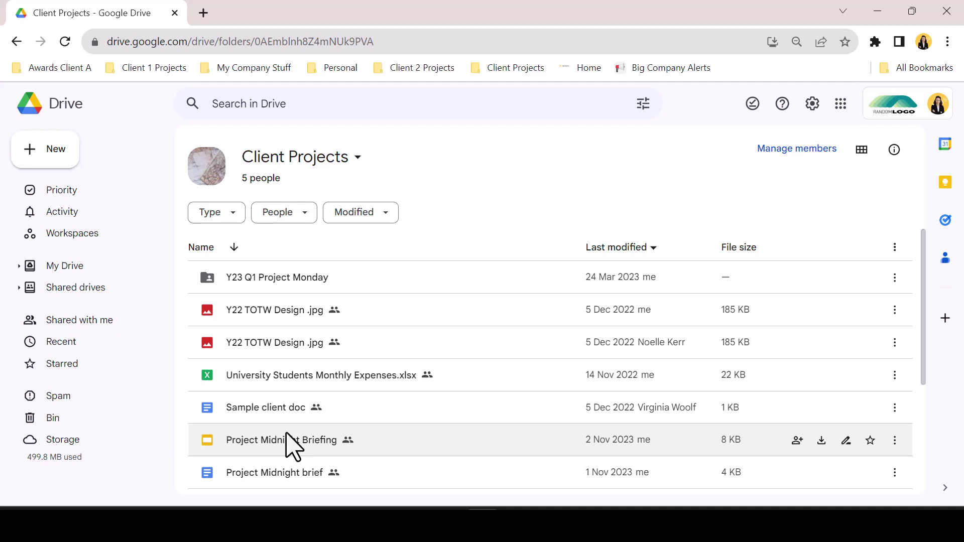
pyautogui.click(233, 247)
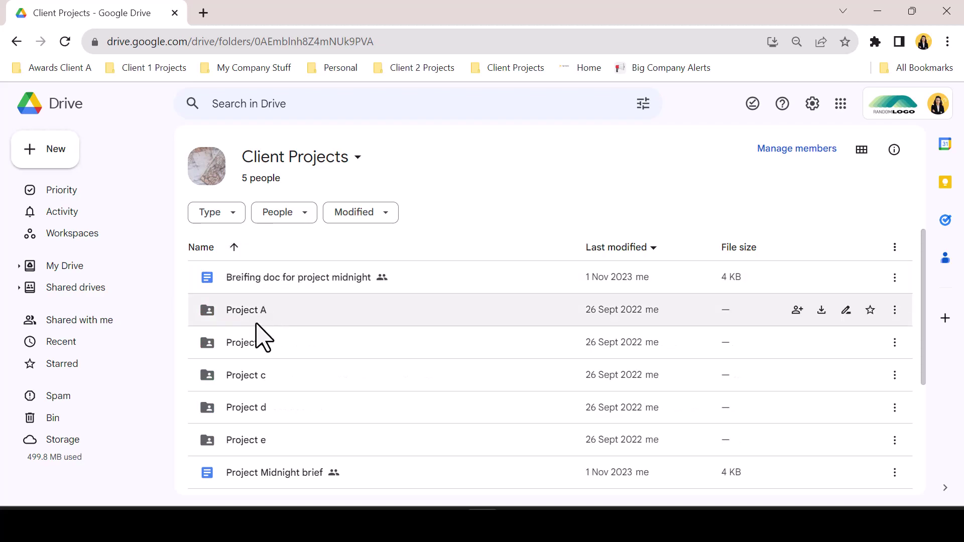
pyautogui.scroll(-5, 254, 459)
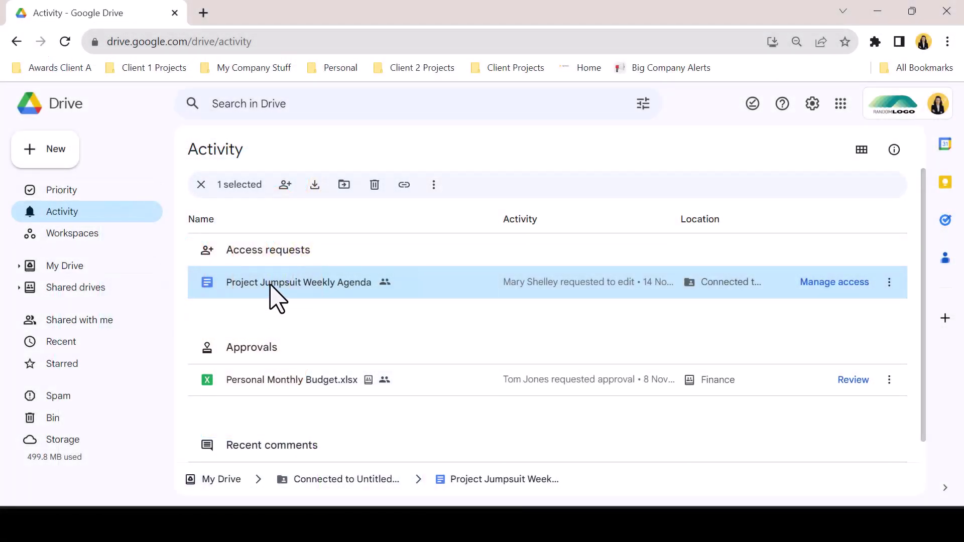
# - Open Project Jumpsuit Weekly Agenda from the Access requests list on the Activity page
pyautogui.doubleClick(270, 285)
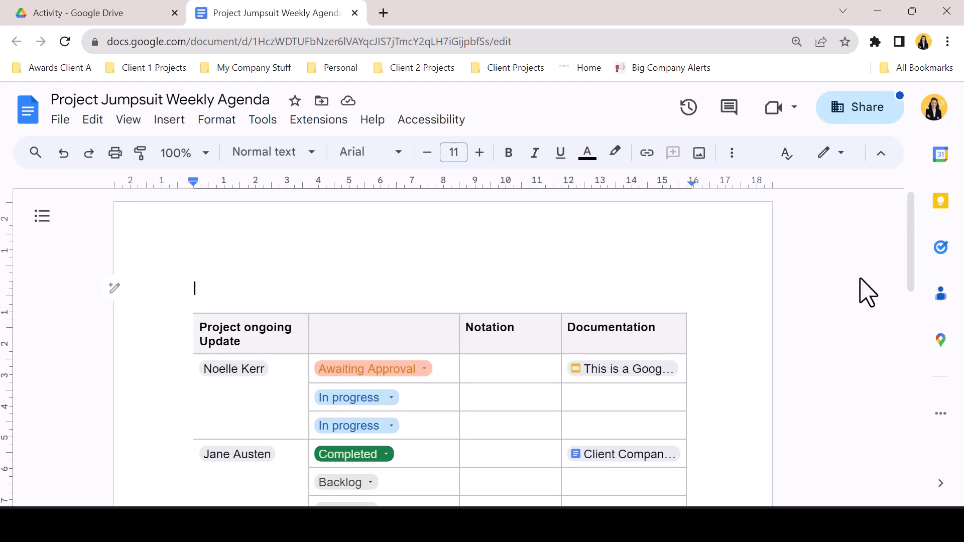
# - Approve both edit requests on the agenda, messaging 'no probs' to the first and not notifying the second
pyautogui.click(895, 116)
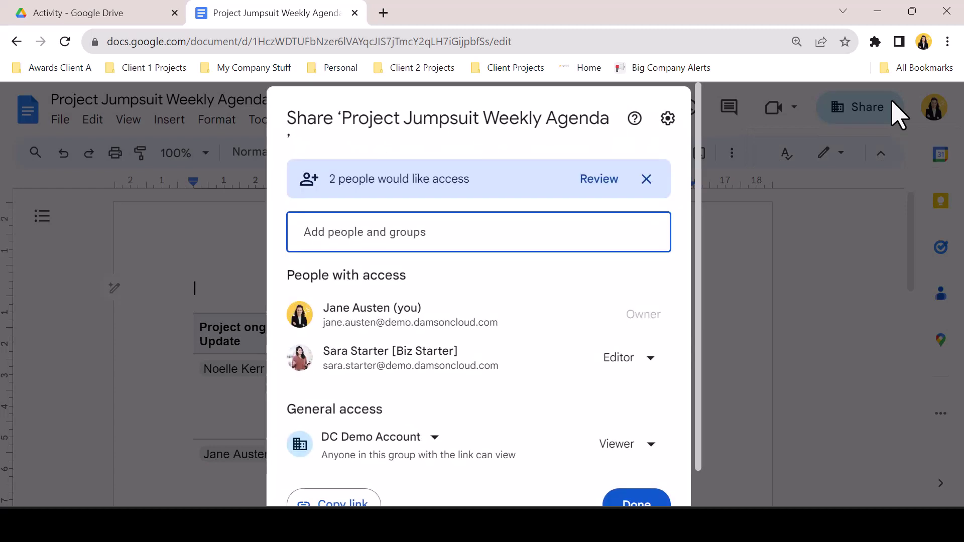
pyautogui.scroll(-1, 703, 276)
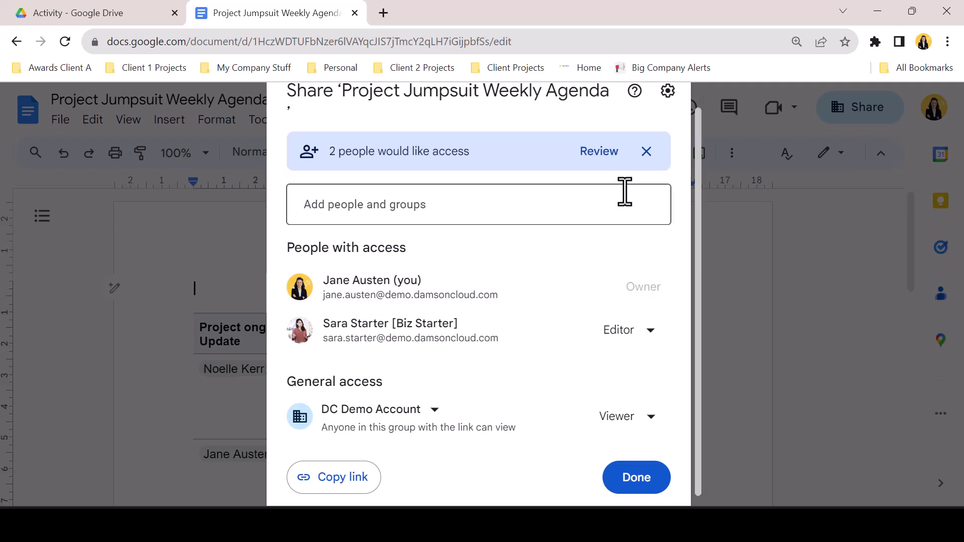
pyautogui.click(595, 156)
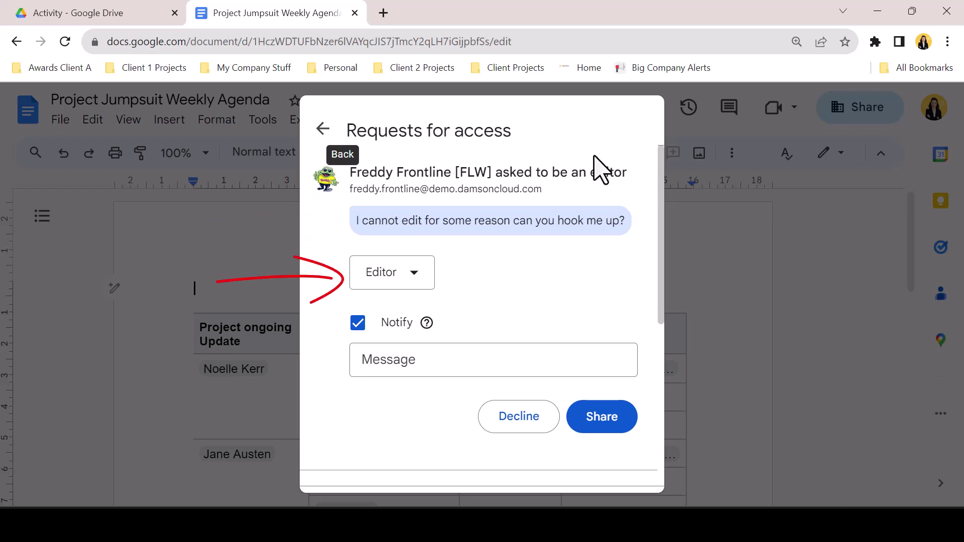
pyautogui.click(416, 359)
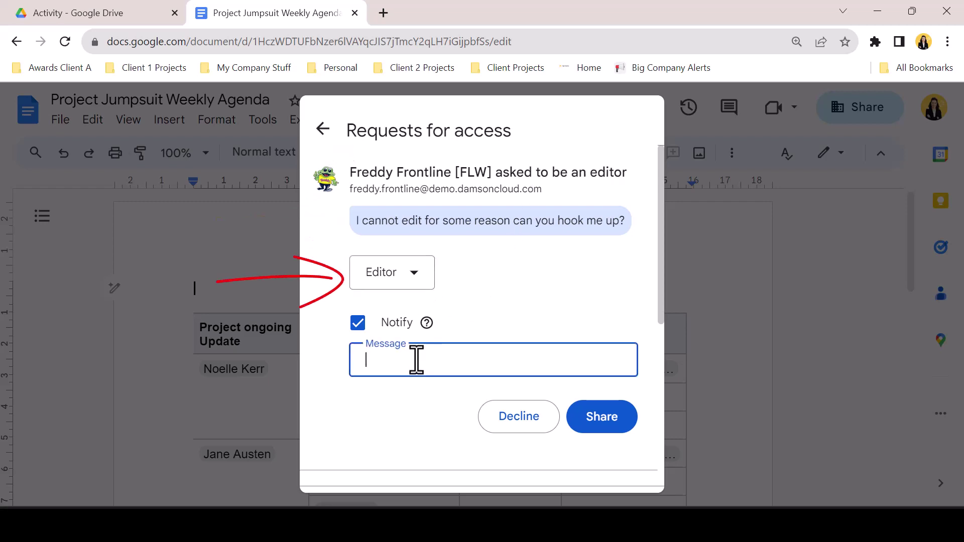
pyautogui.write('no probs')
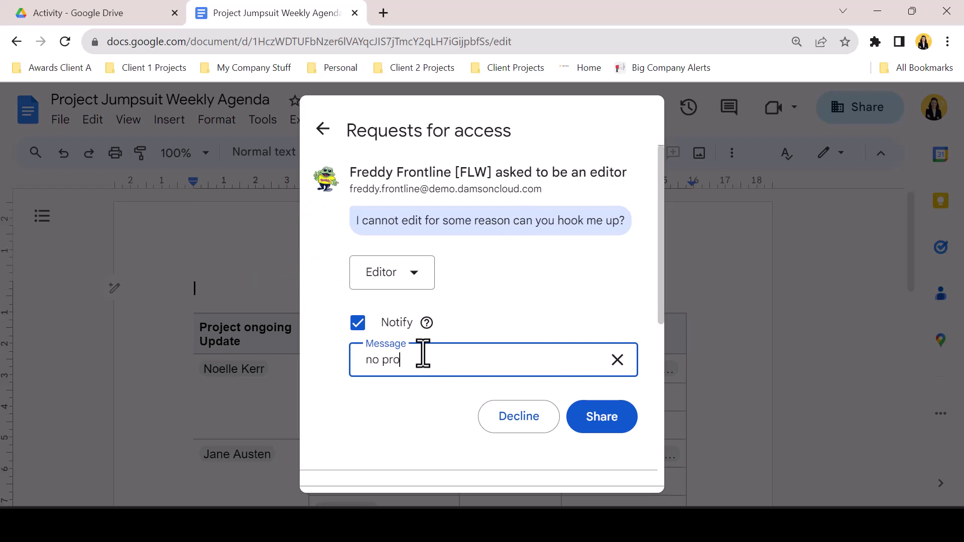
pyautogui.click(606, 422)
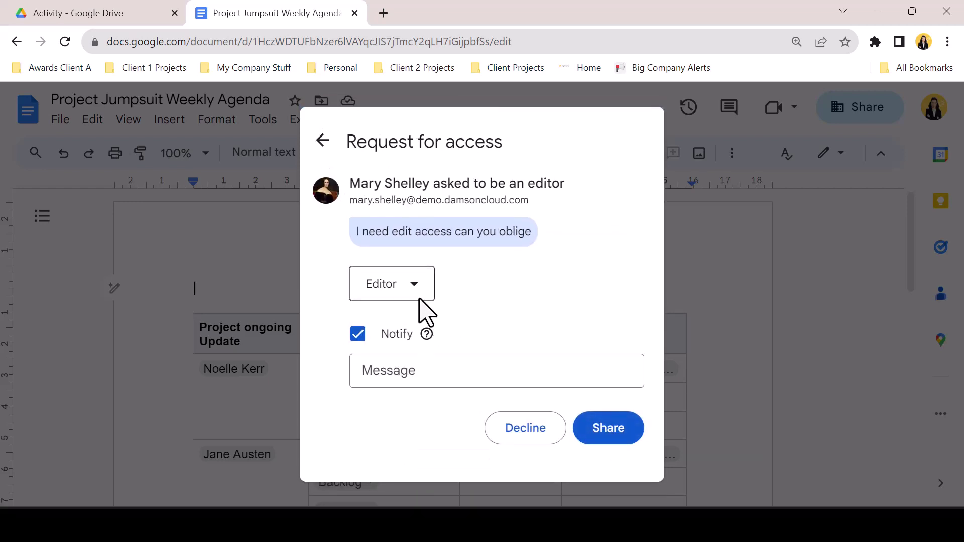
pyautogui.click(358, 334)
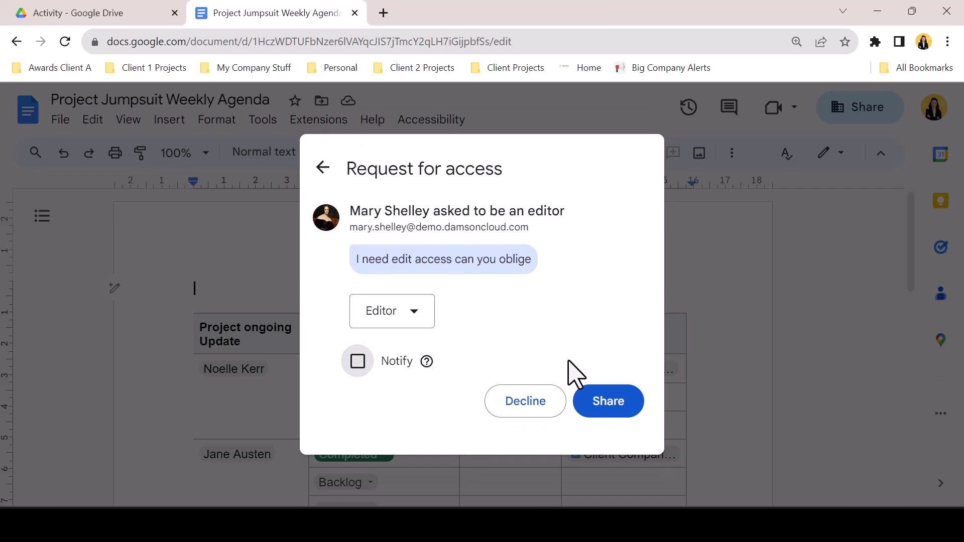
pyautogui.click(621, 407)
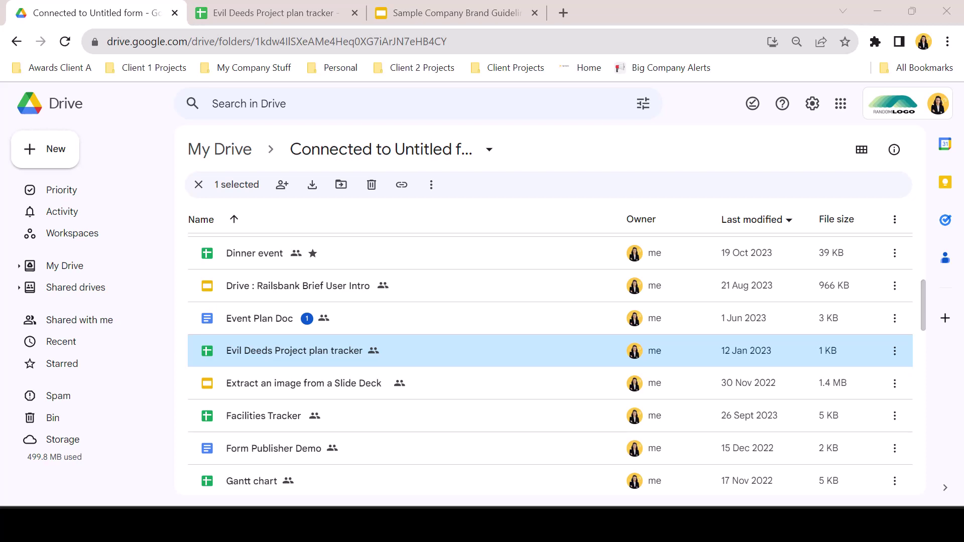
# - Show the Evil Deeds Project plan tracker's context menu with its Share, Organise and File information submenus
pyautogui.rightClick(391, 361)
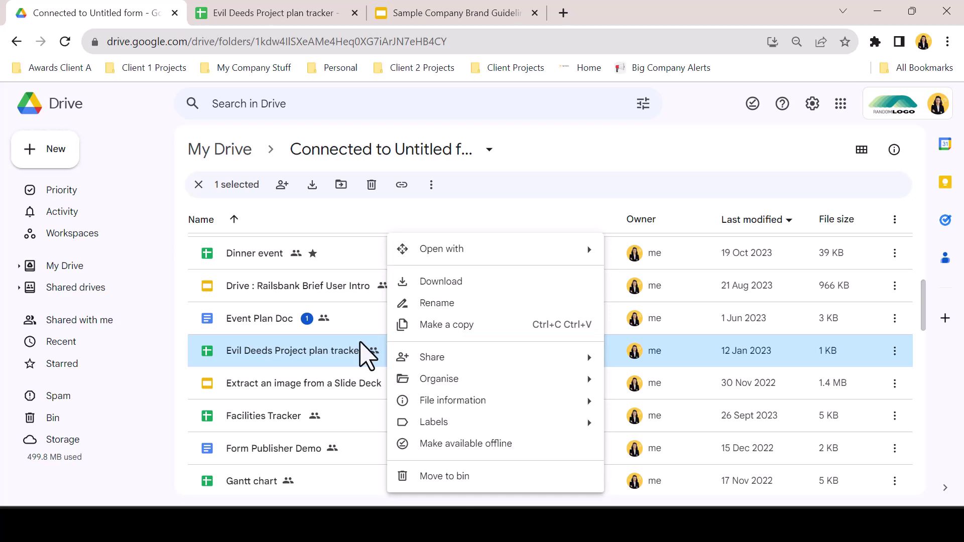
pyautogui.moveTo(427, 357)
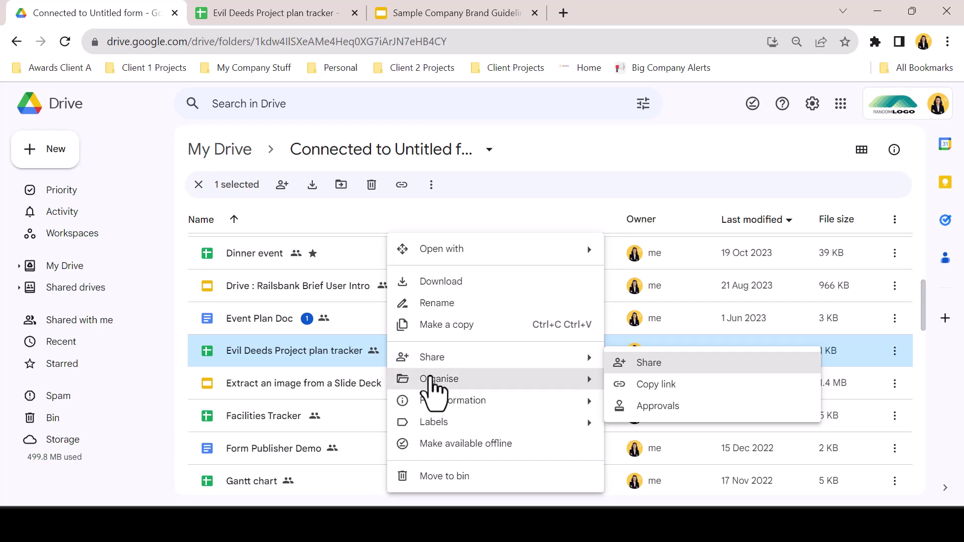
pyautogui.moveTo(434, 392)
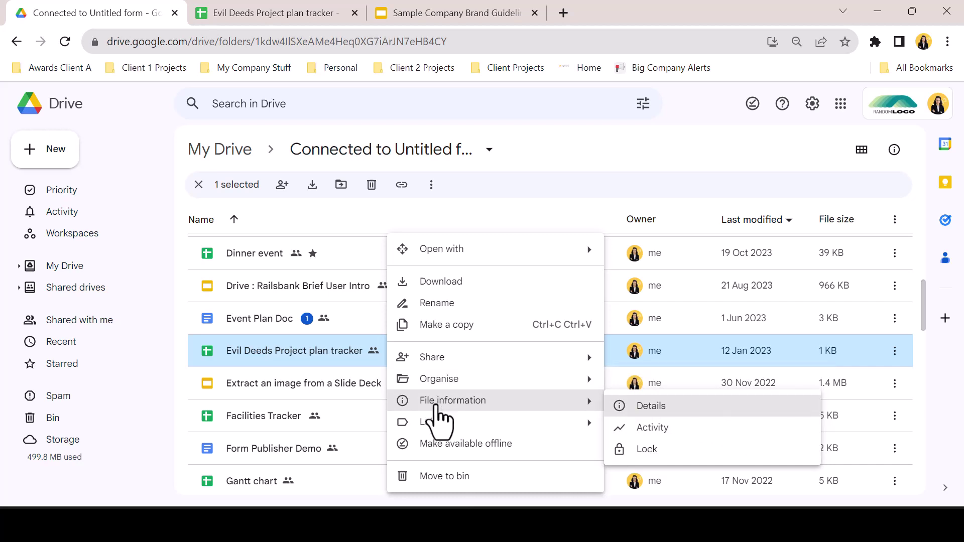
pyautogui.moveTo(446, 423)
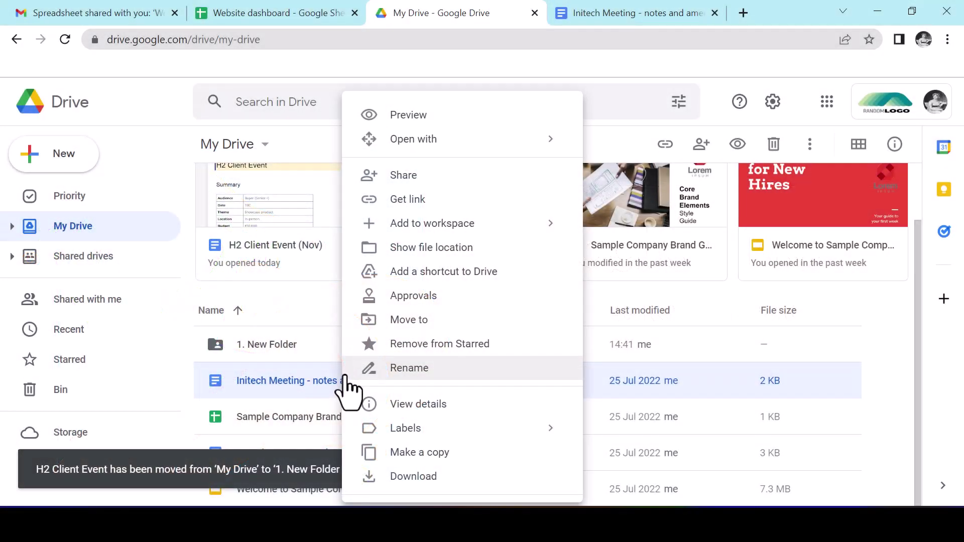
# - In the move picker, look inside 1. New Folder, then return to the My Drive list
pyautogui.scroll(2, 357, 334)
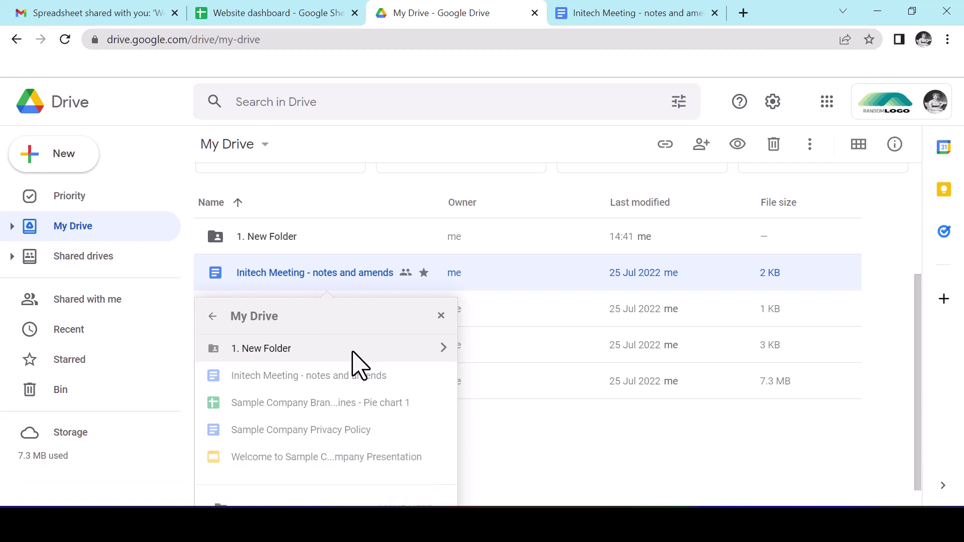
pyautogui.click(353, 353)
pyautogui.doubleClick(352, 352)
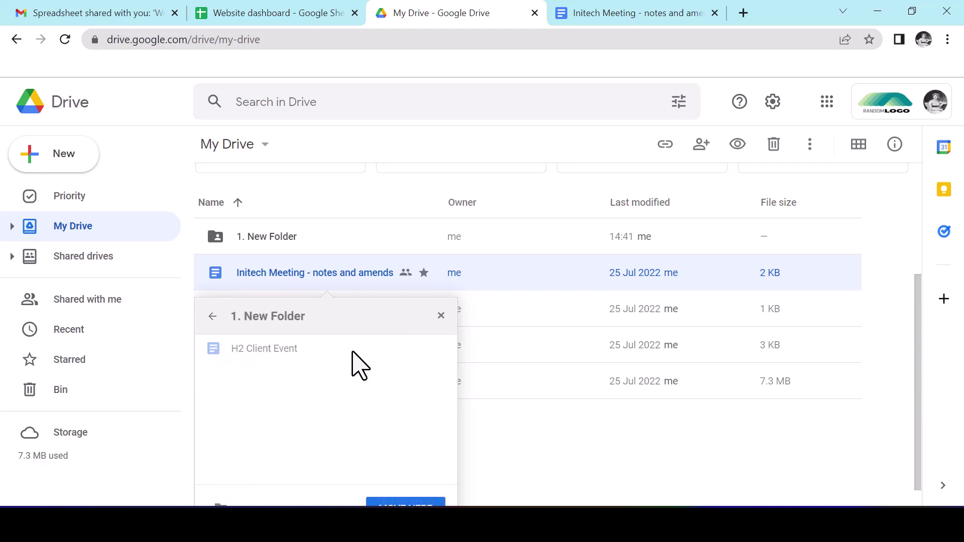
pyautogui.press('BackSpace')
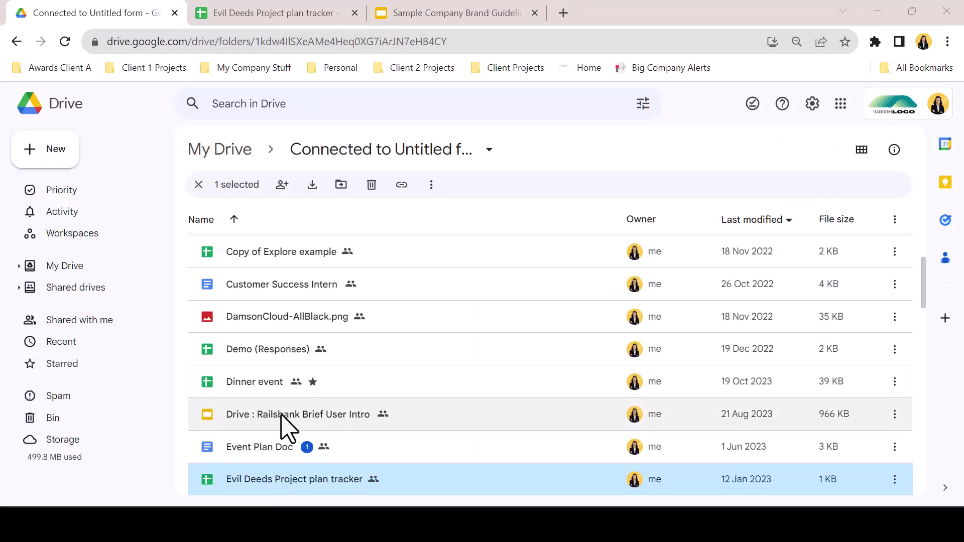
# - Open the move picker for Evil Deeds Project plan tracker and dismiss the TeamAlerts-931262649 suggestion
pyautogui.scroll(-5, 279, 424)
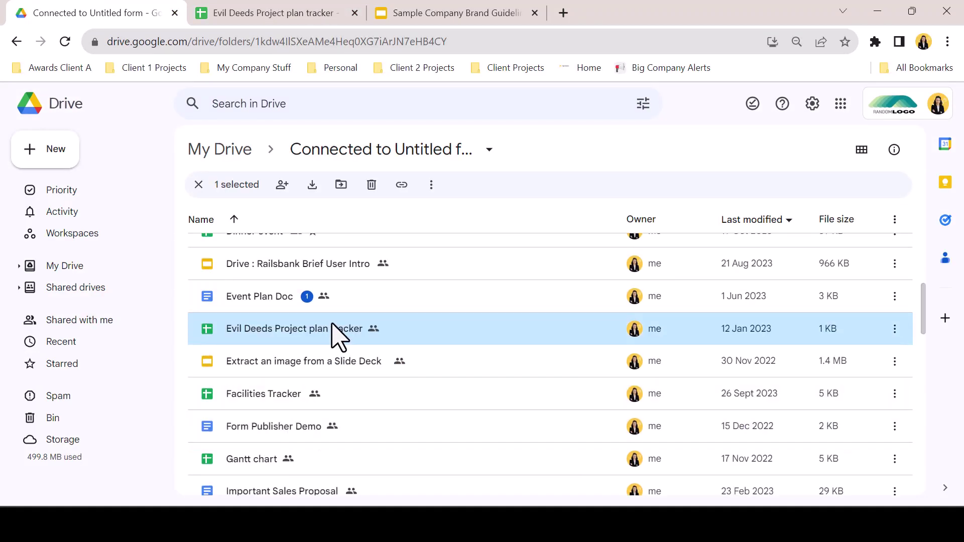
pyautogui.rightClick(335, 333)
pyautogui.moveTo(374, 377)
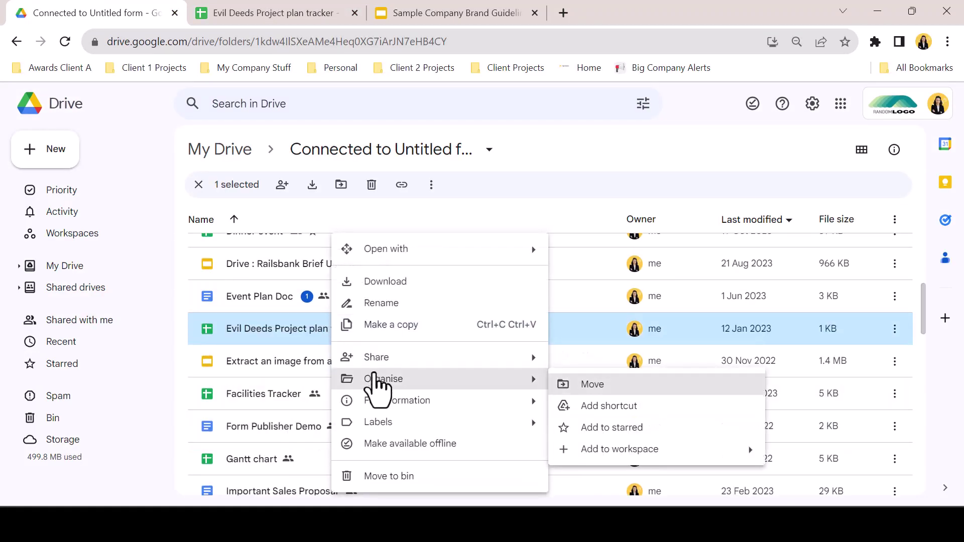
pyautogui.click(587, 383)
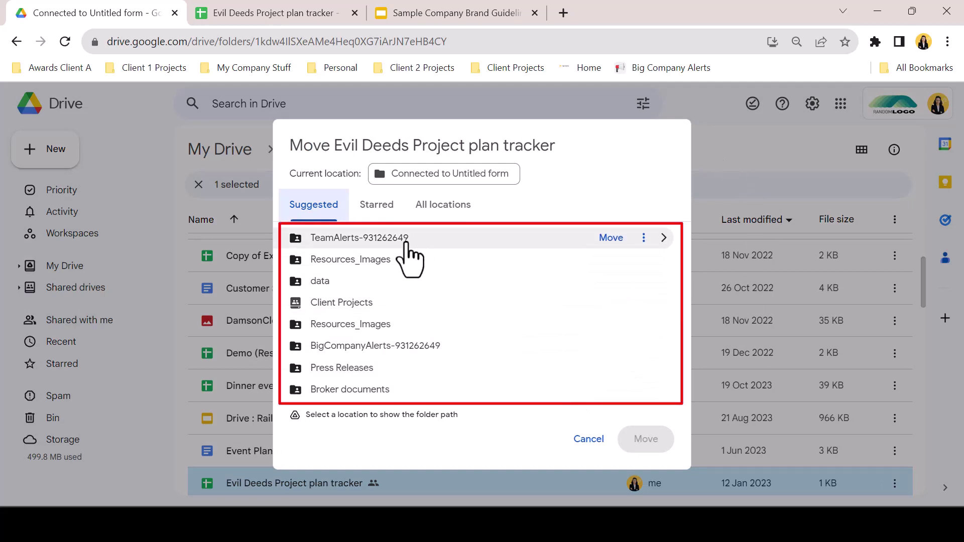
pyautogui.click(643, 238)
pyautogui.click(650, 266)
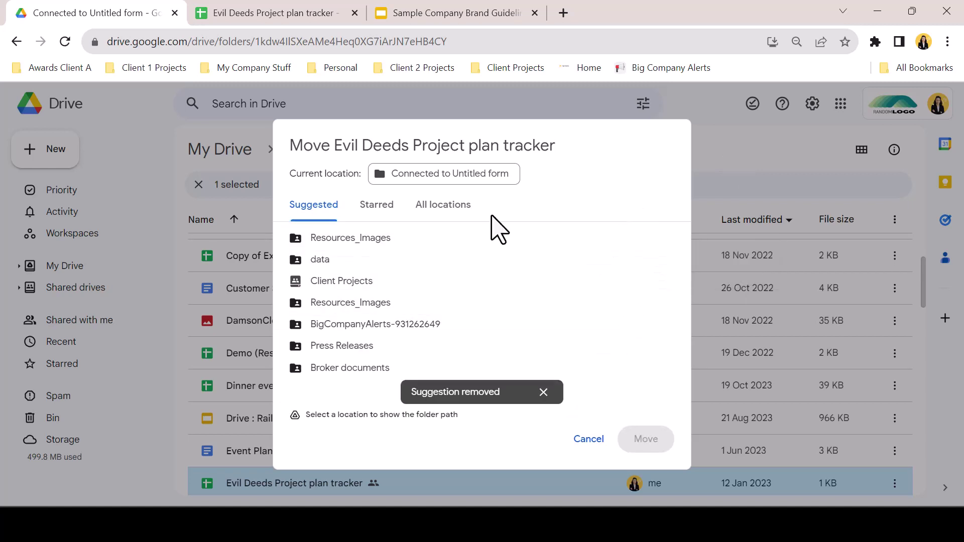
# - Browse Starred, All locations and the Client Projects shared drive, then settle on My Drive
pyautogui.click(382, 210)
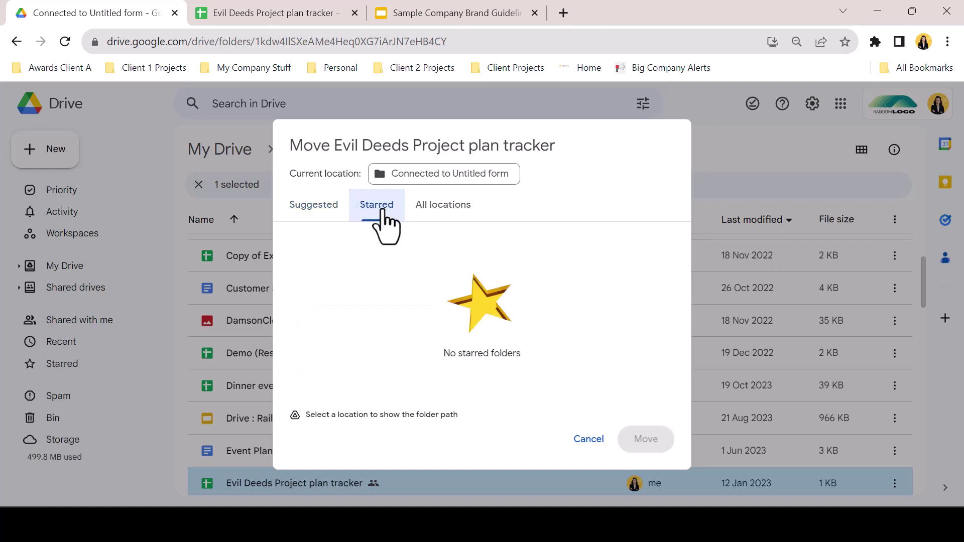
pyautogui.click(433, 209)
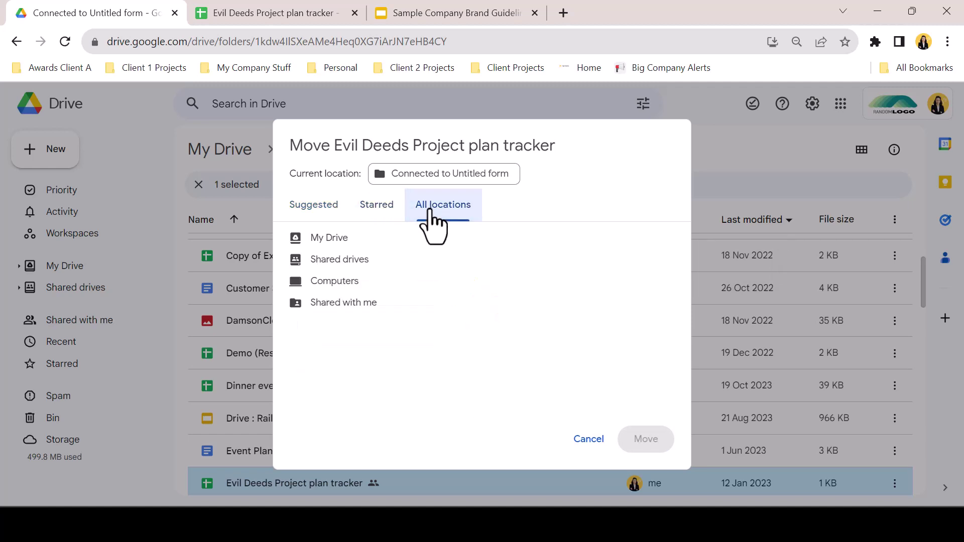
pyautogui.click(346, 262)
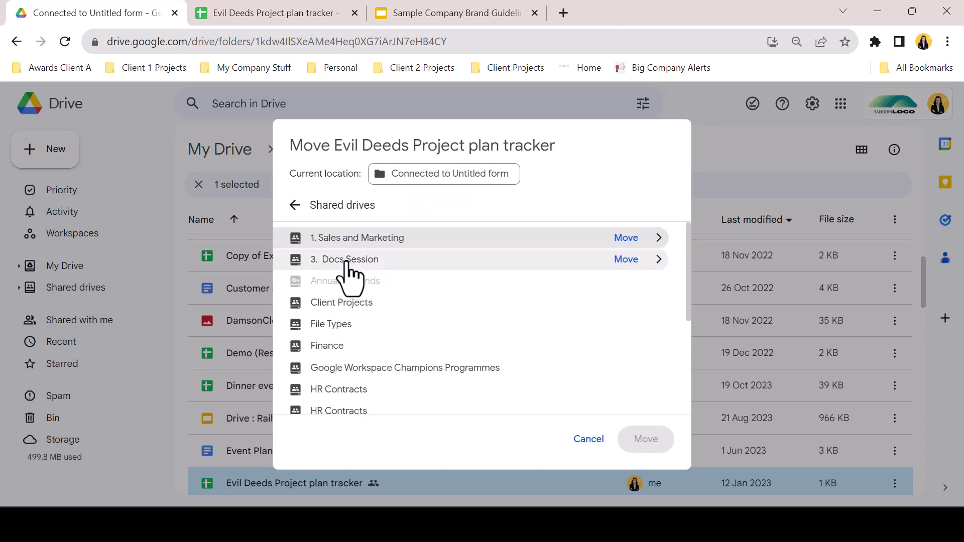
pyautogui.click(358, 304)
pyautogui.click(358, 306)
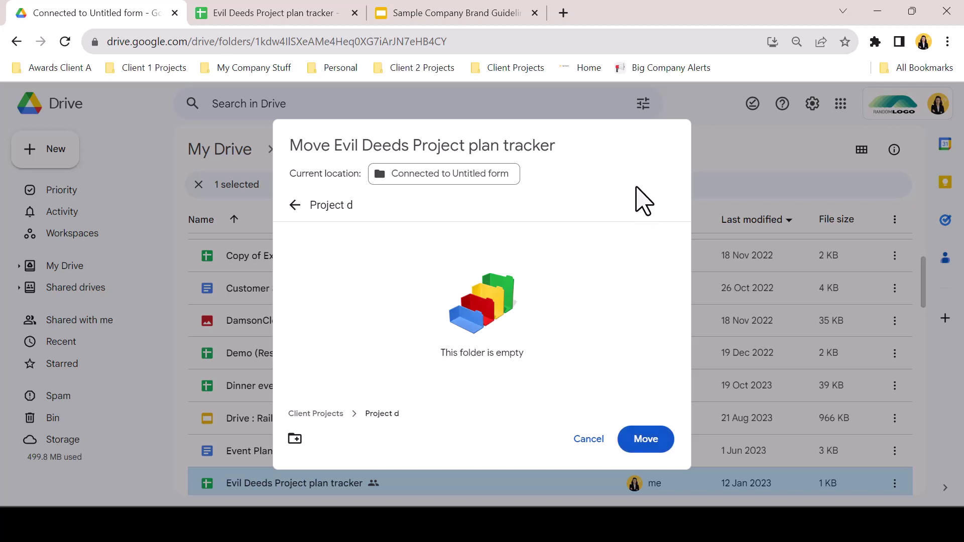
pyautogui.click(493, 181)
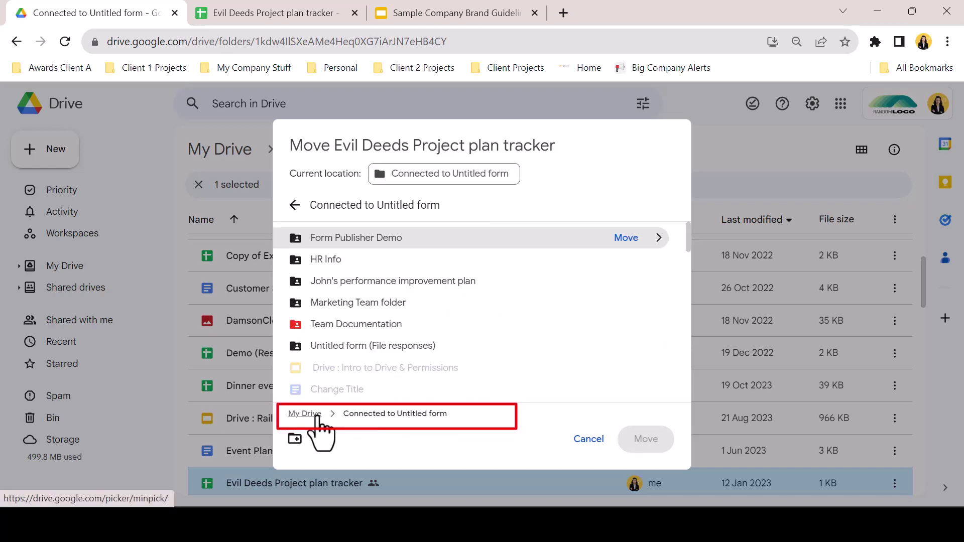
pyautogui.click(304, 414)
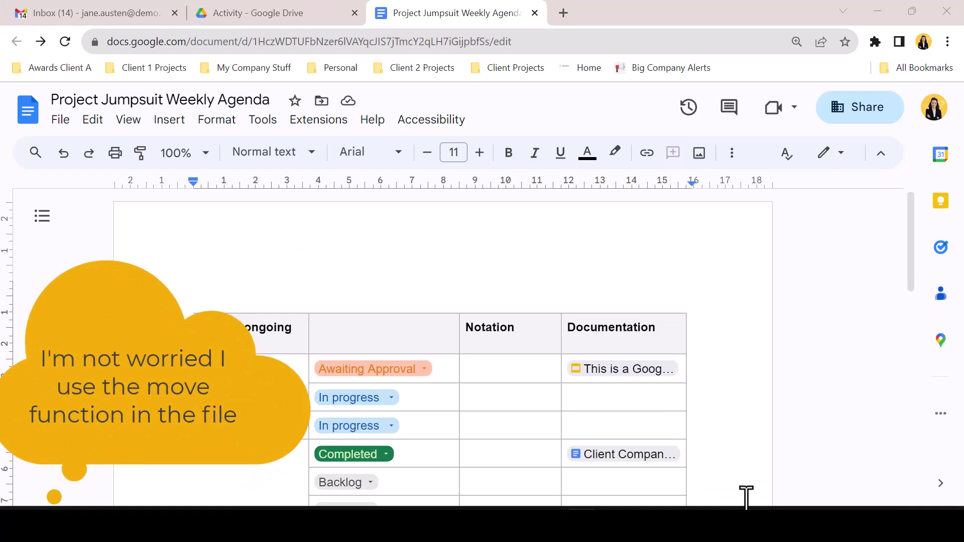
# - Check the agenda's current folder from the title's move icon, cancel, then reopen the picker via File > Move
pyautogui.click(320, 103)
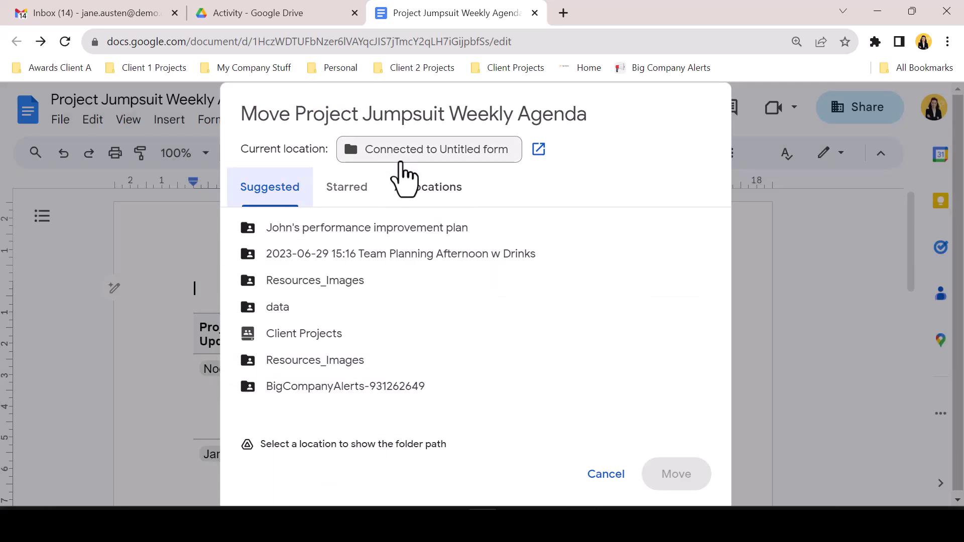
pyautogui.click(402, 159)
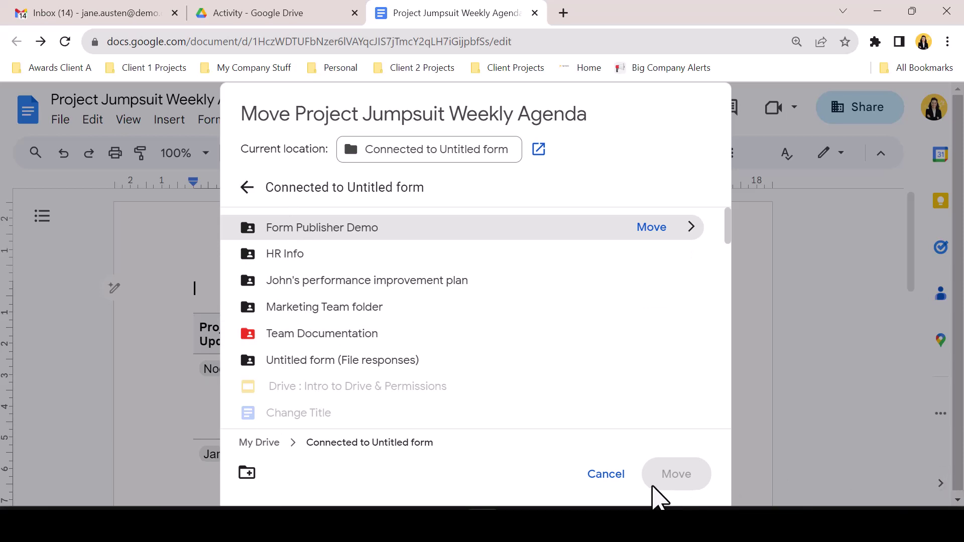
pyautogui.click(613, 474)
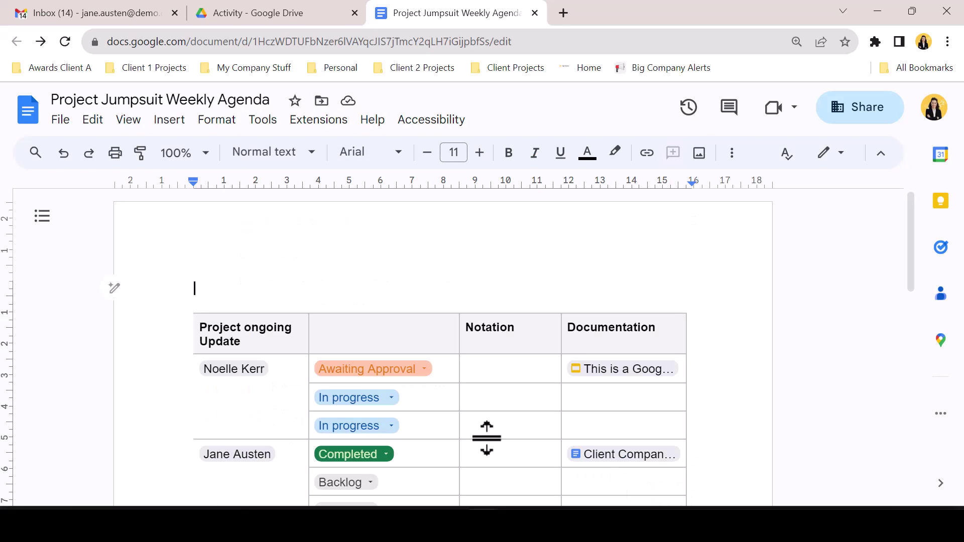
pyautogui.click(61, 120)
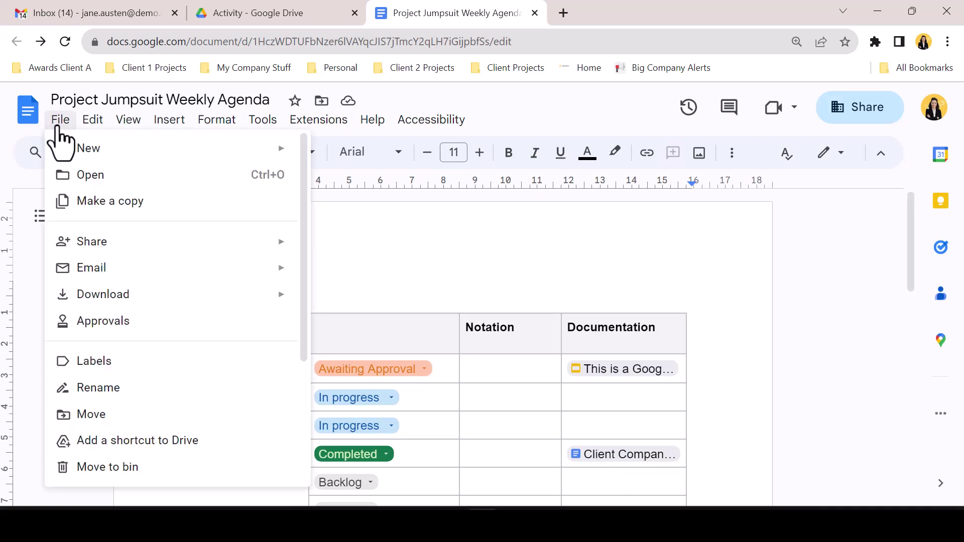
pyautogui.click(107, 416)
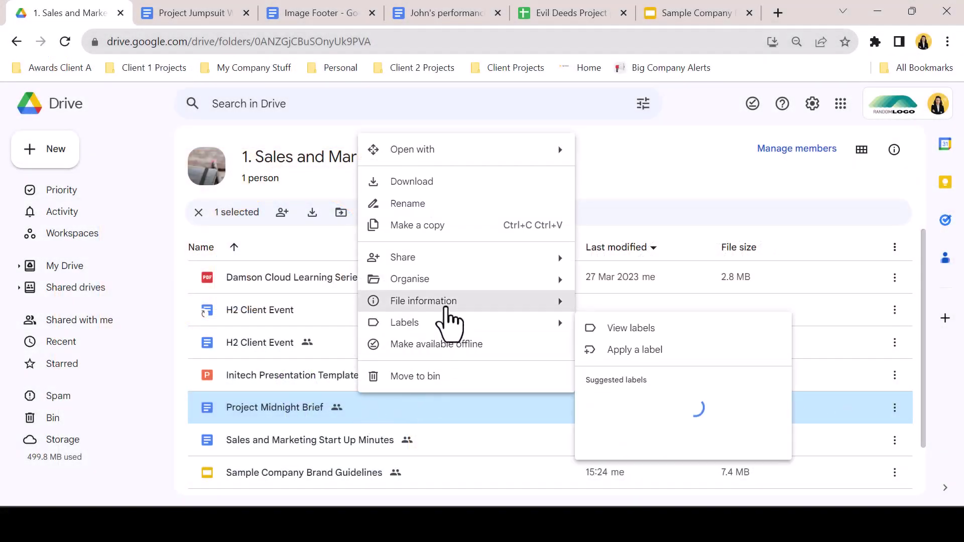
# - Lock Project Midnight Brief through File information and confirm the lock
pyautogui.moveTo(442, 302)
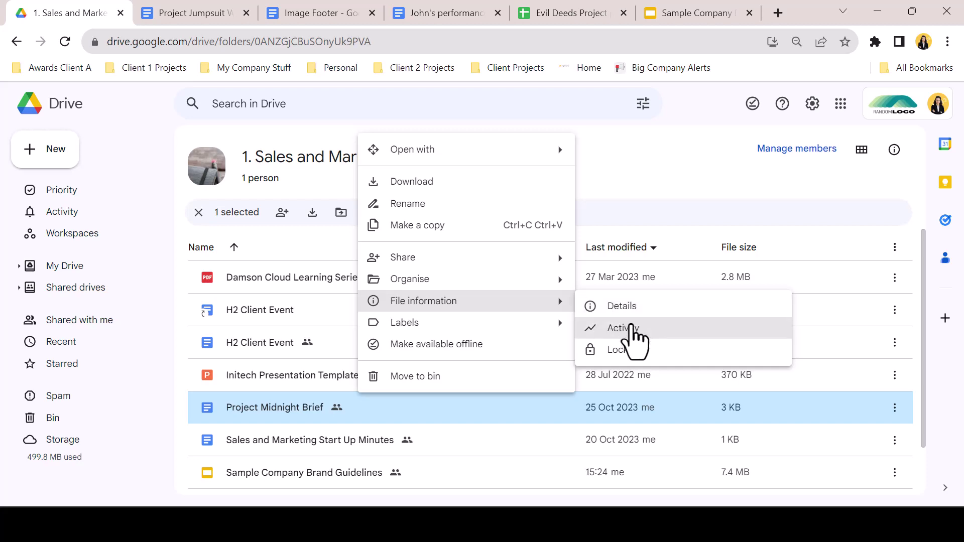
pyautogui.click(617, 350)
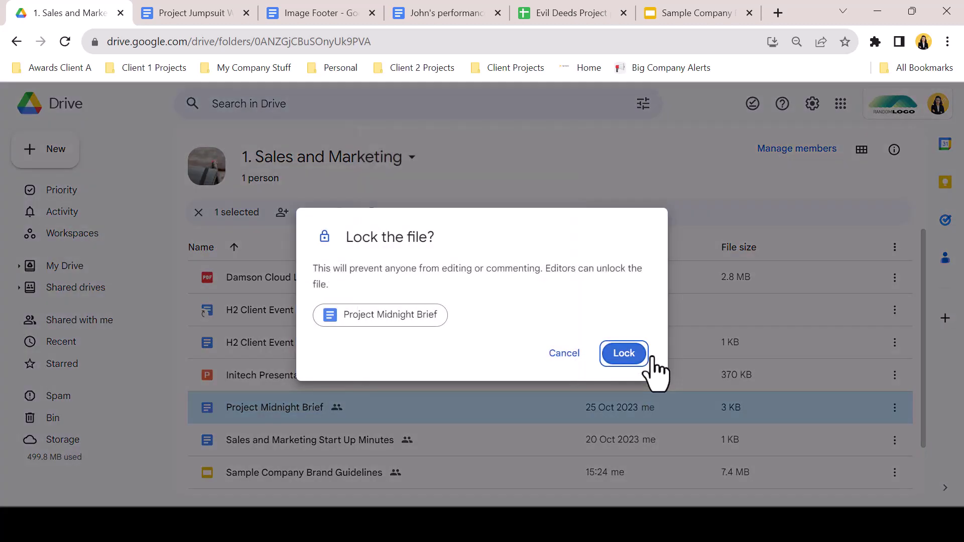
pyautogui.click(623, 354)
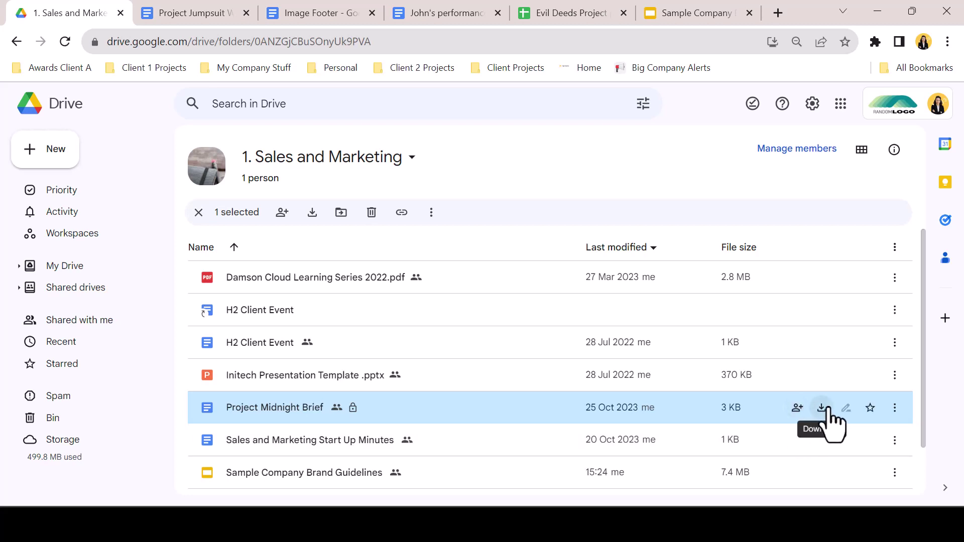
# - Bring up the More actions menu for Project Midnight Brief and look through its options
pyautogui.click(894, 408)
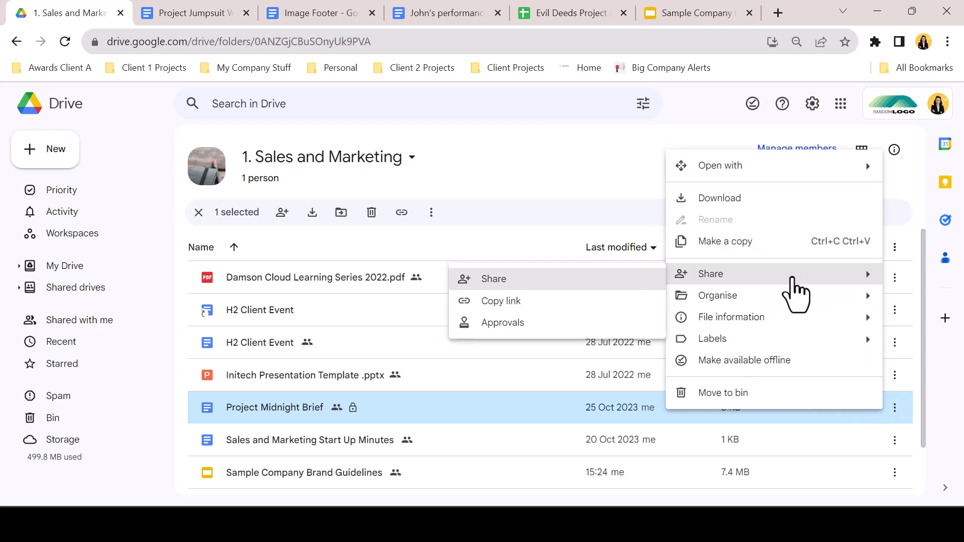
pyautogui.moveTo(798, 301)
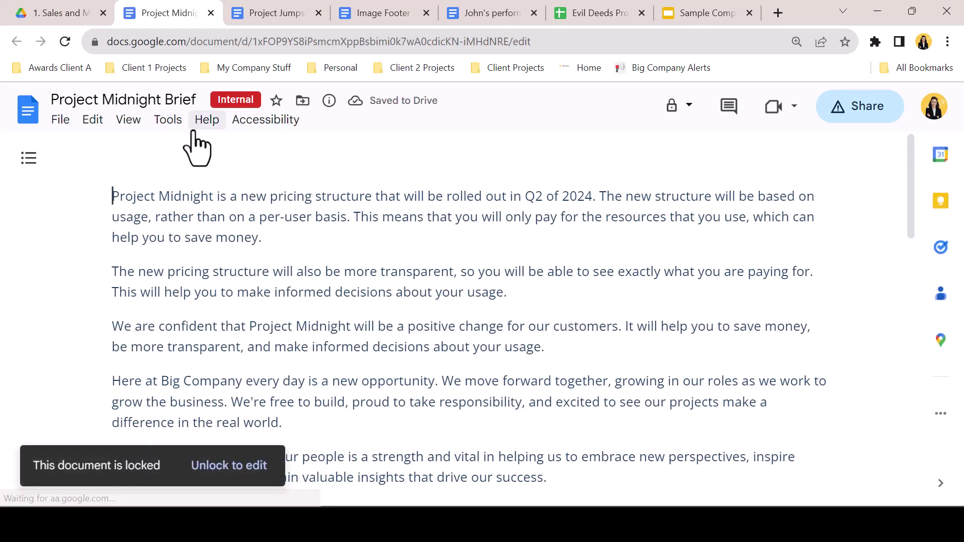
# - Look through the Tools and Accessibility menus available on the locked Project Midnight Brief
pyautogui.click(162, 127)
pyautogui.moveTo(140, 125)
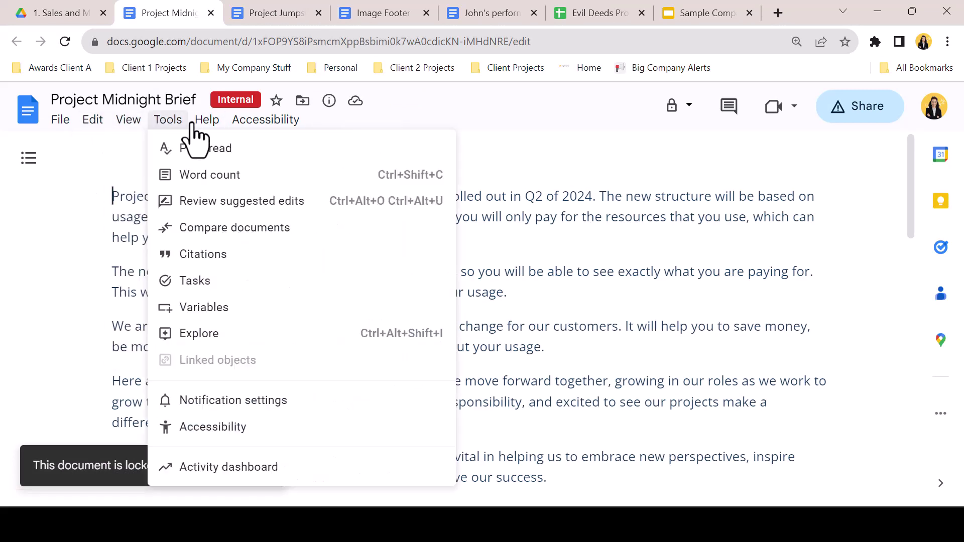
pyautogui.moveTo(271, 126)
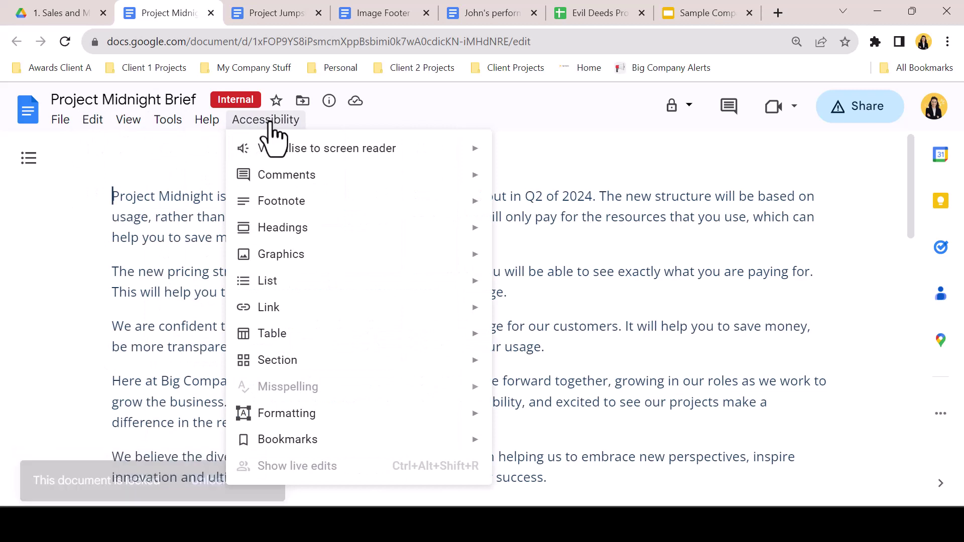
pyautogui.click(185, 146)
# - Confirm commenting is not permitted, then show the lock status with its Unlock file option
pyautogui.click(728, 108)
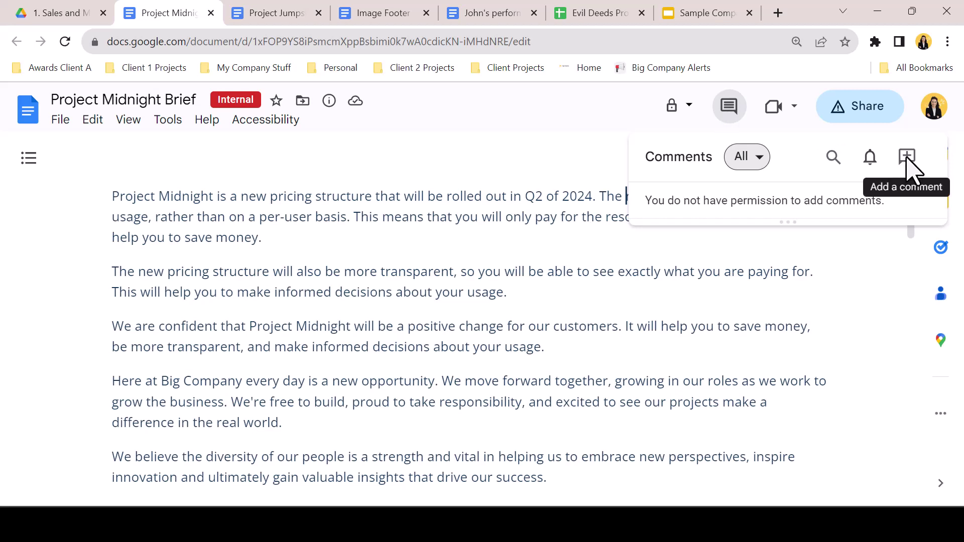
pyautogui.click(505, 143)
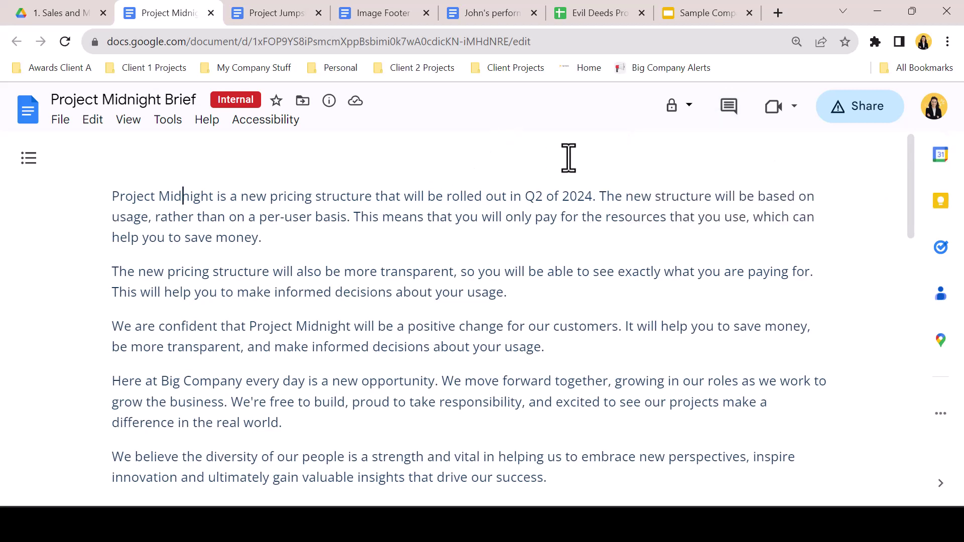
pyautogui.click(686, 120)
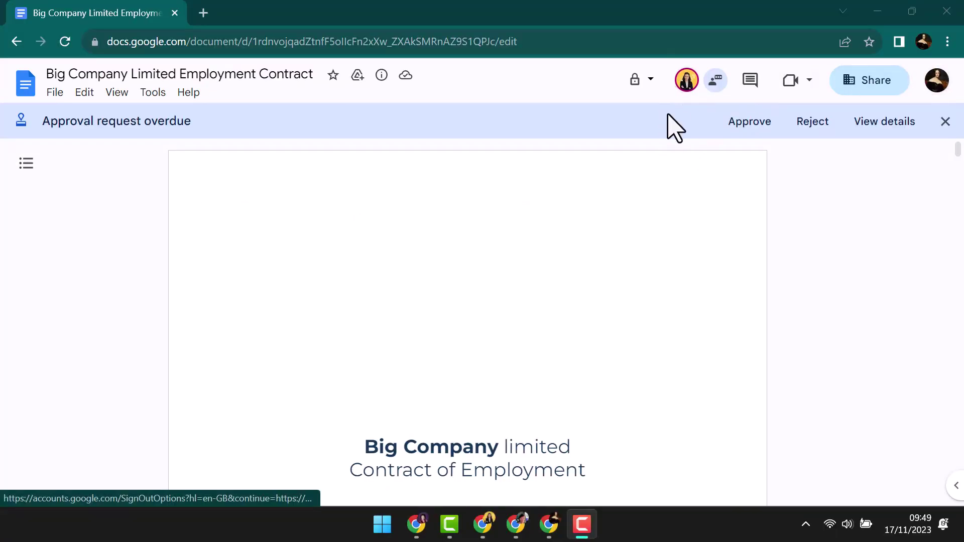
# - Cancel unlocking so the Employment Contract stays locked, then bring the other browser window forward
pyautogui.click(650, 93)
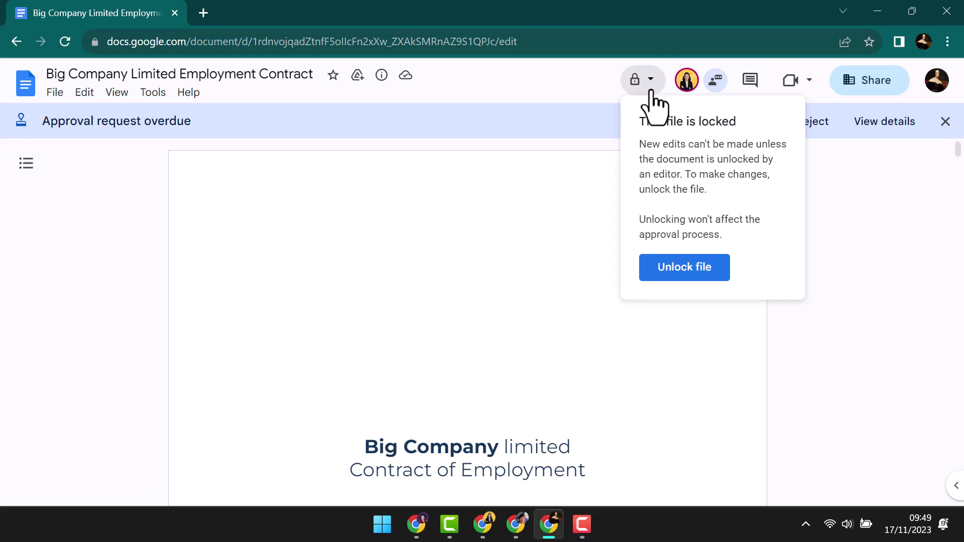
pyautogui.click(681, 290)
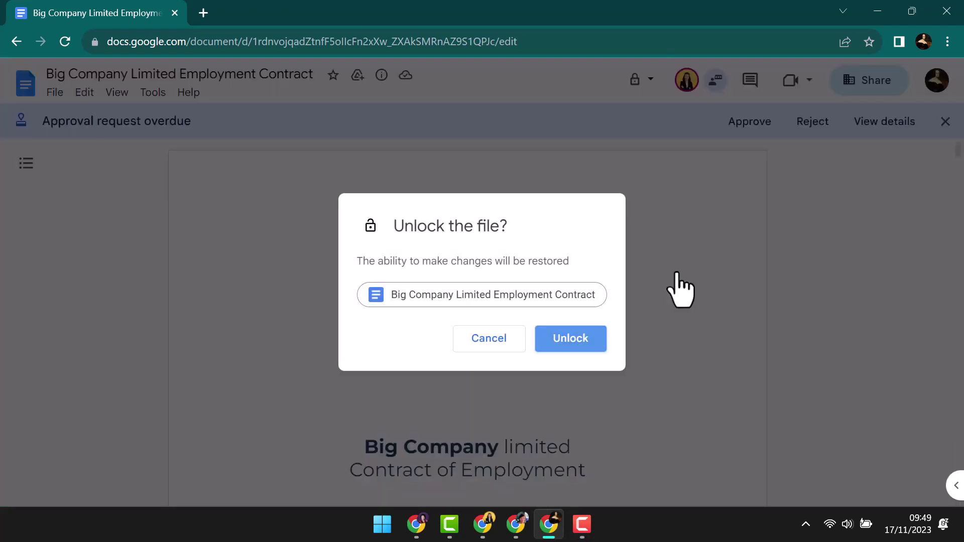
pyautogui.click(496, 345)
pyautogui.click(483, 522)
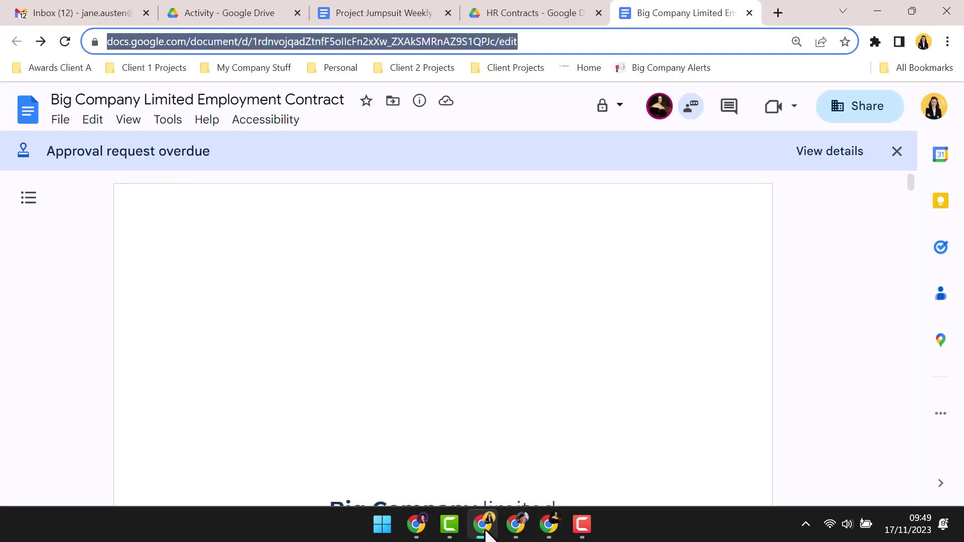
# - Change the second collaborator's role on the contract from editor to Commenter and save
pyautogui.click(898, 104)
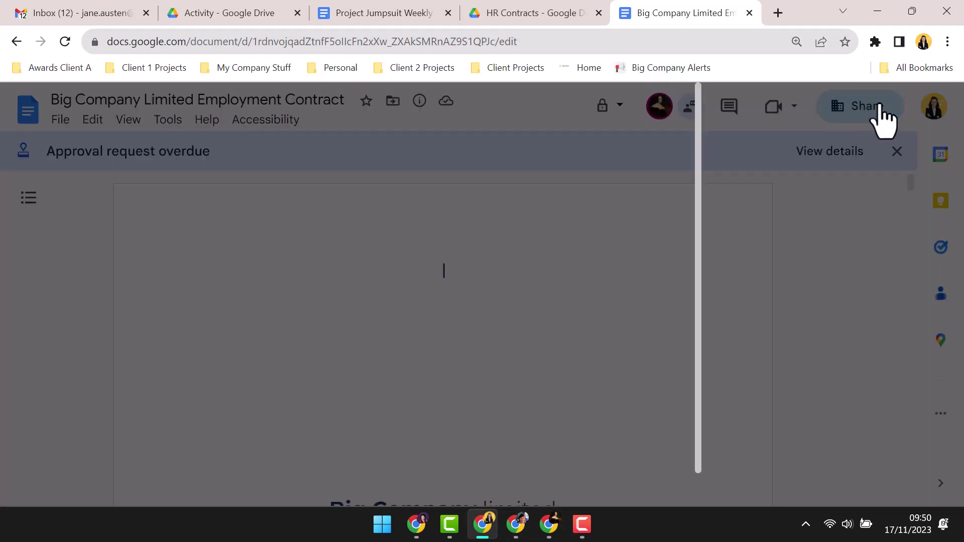
pyautogui.click(652, 315)
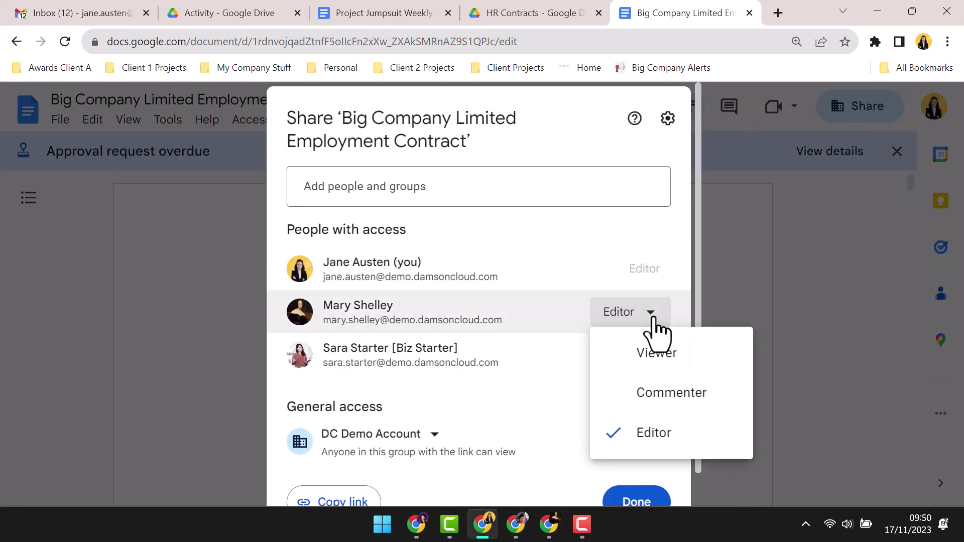
pyautogui.click(662, 394)
pyautogui.scroll(-1, 639, 452)
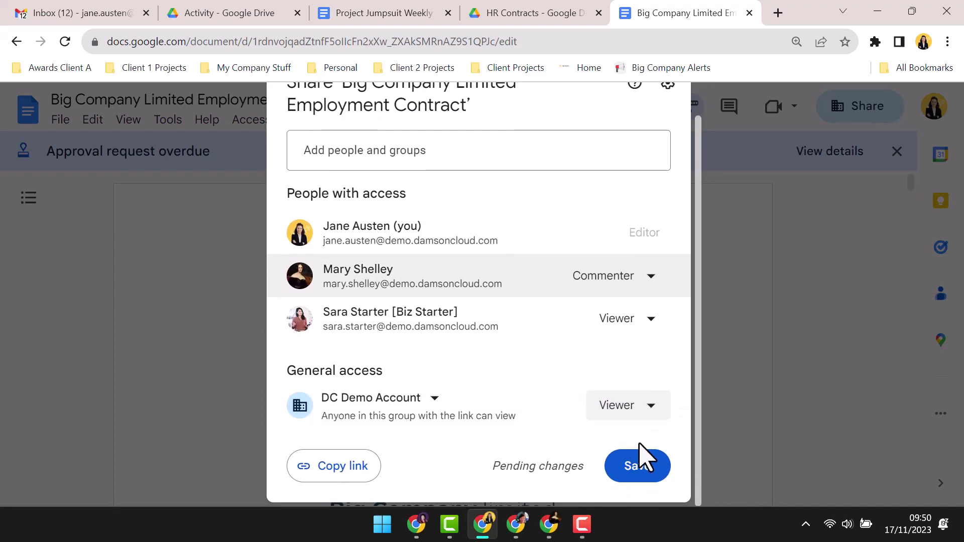
pyautogui.click(640, 467)
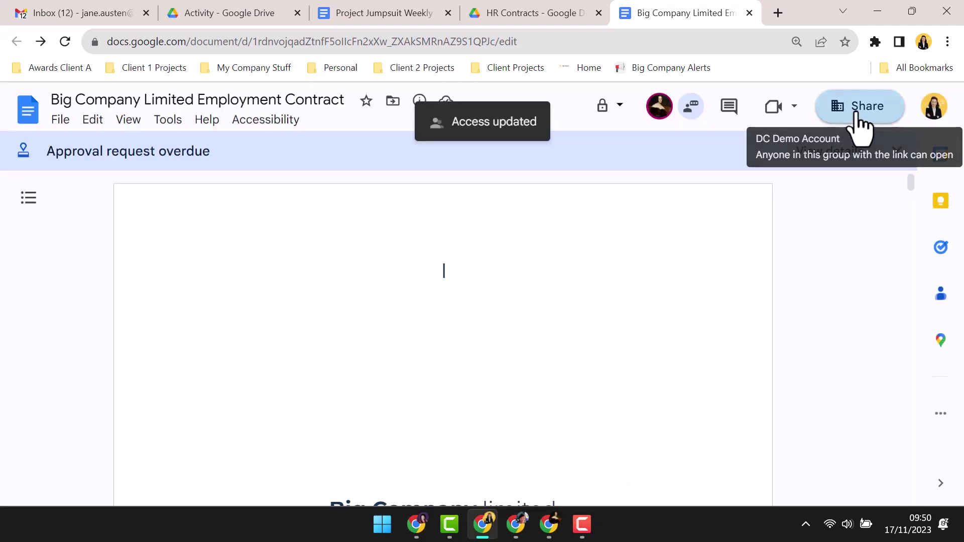
# - Turn off downloading, printing and copying for viewers and commenters in the sharing settings
pyautogui.click(858, 116)
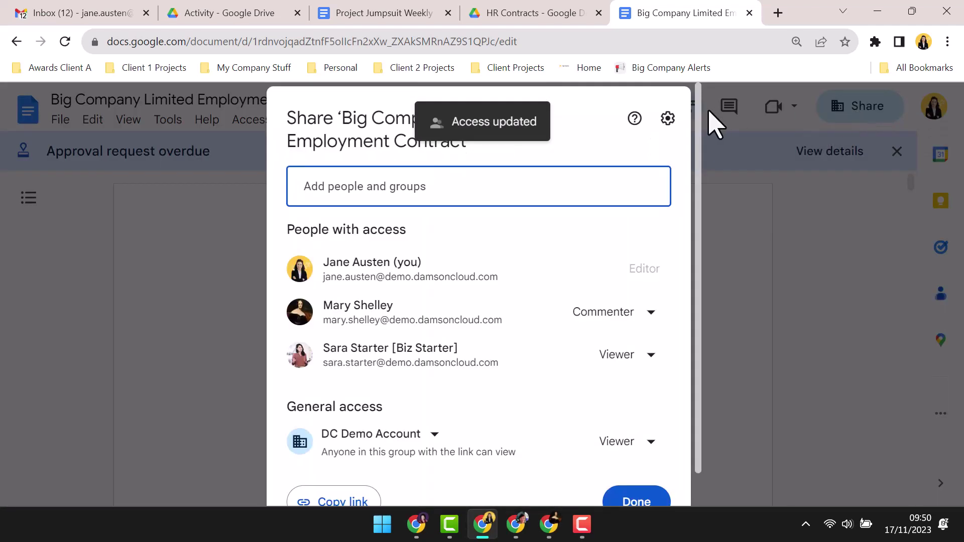
pyautogui.click(668, 119)
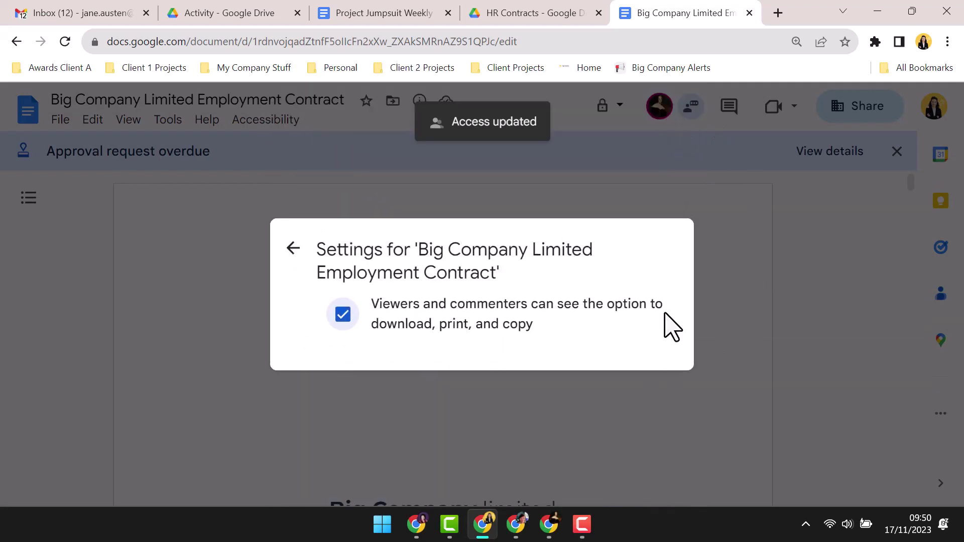
pyautogui.click(343, 315)
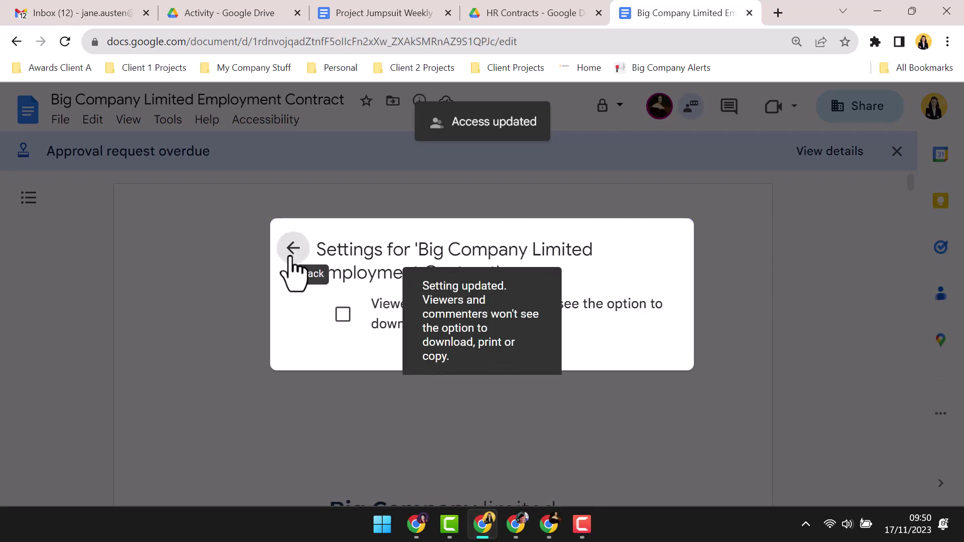
pyautogui.click(291, 259)
pyautogui.click(647, 494)
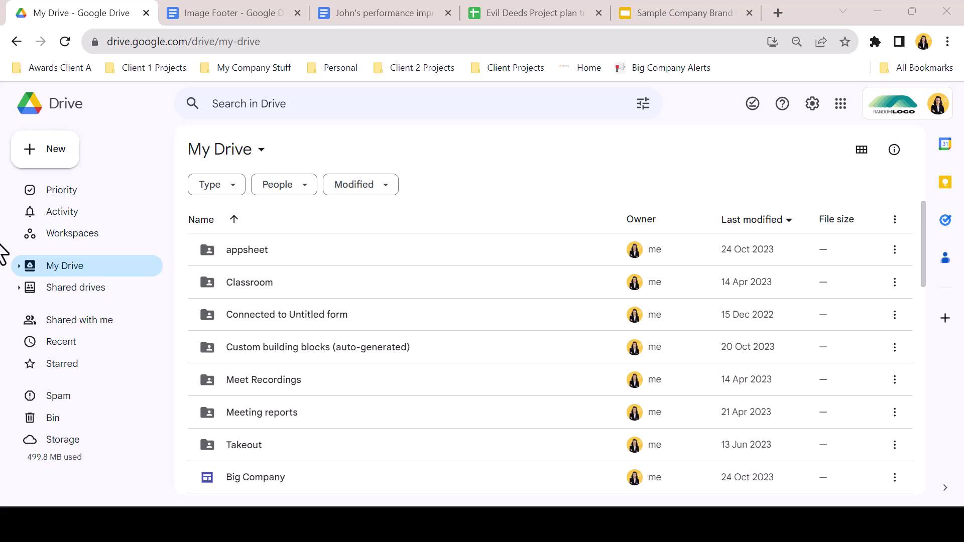
# - Browse Drive's Priority view of suggested files, then the Workspaces view
pyautogui.click(113, 192)
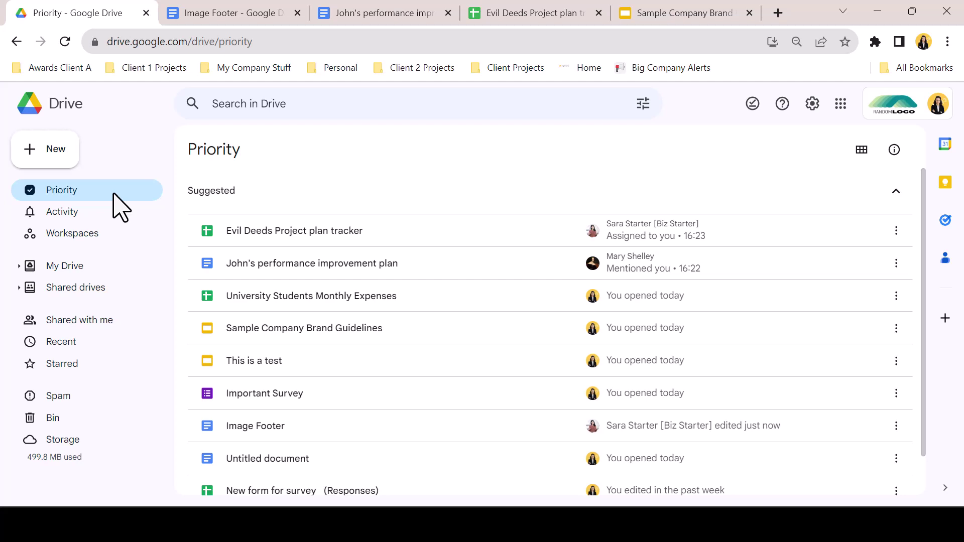
pyautogui.click(90, 240)
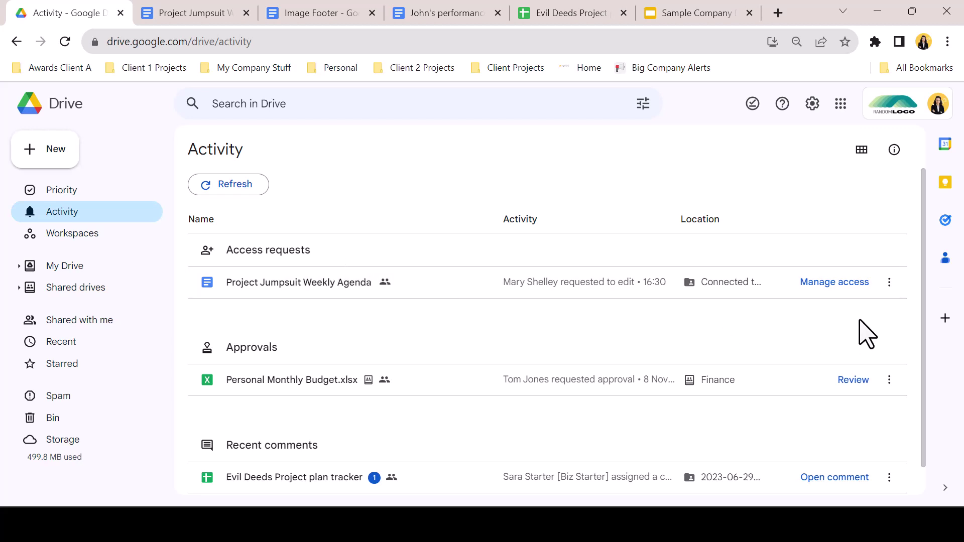
pyautogui.click(851, 284)
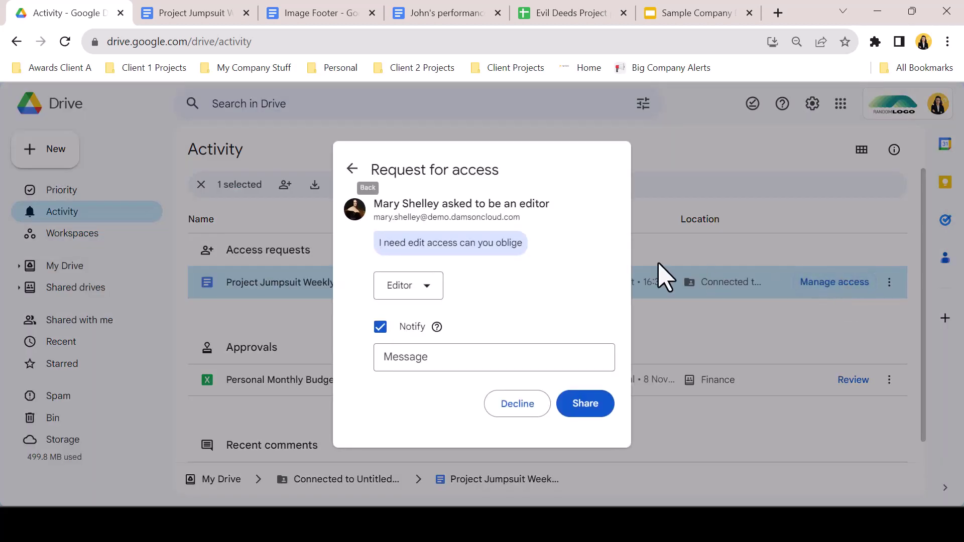
pyautogui.click(440, 286)
pyautogui.click(440, 289)
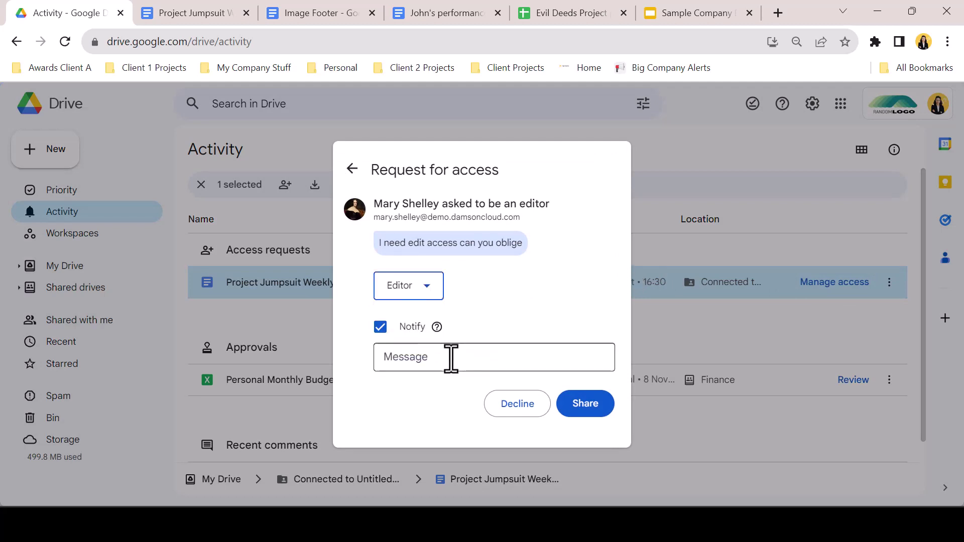
pyautogui.click(451, 358)
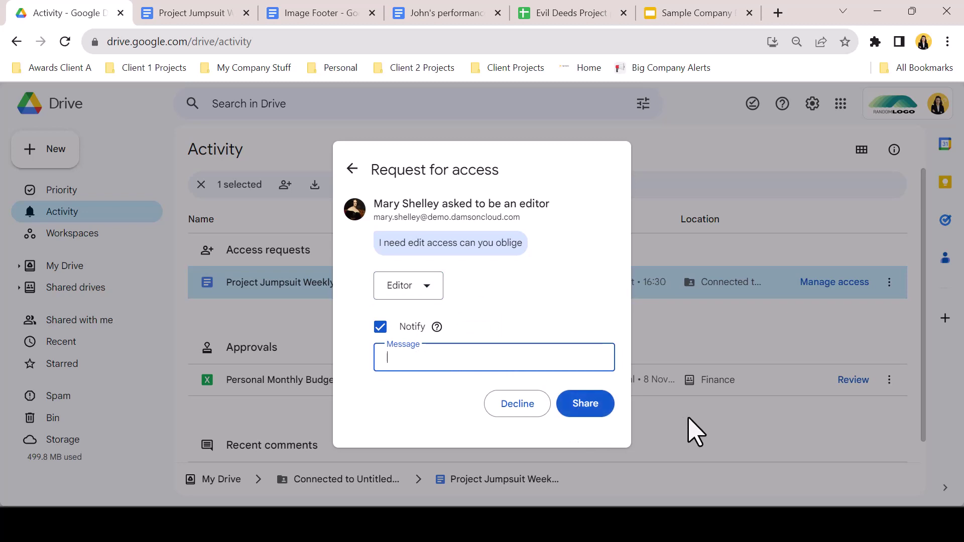
pyautogui.click(689, 430)
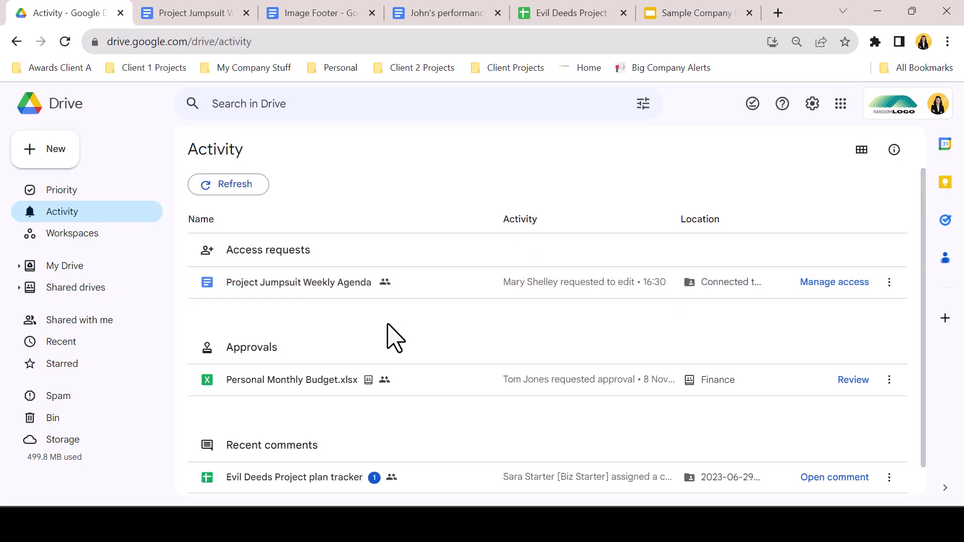
# - From the Activity list, open the Evil Deeds Project plan tracker at its assigned comment
pyautogui.scroll(-1, 387, 325)
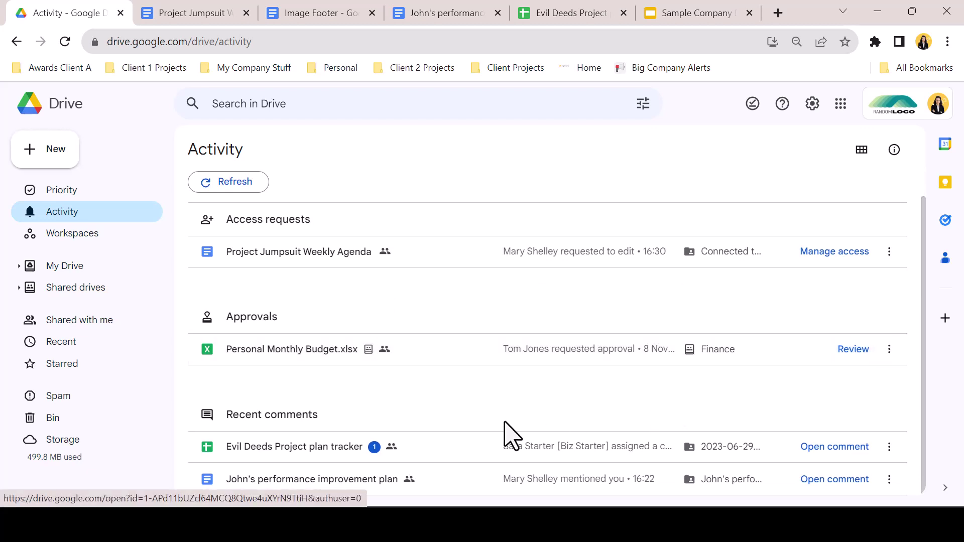
pyautogui.click(374, 449)
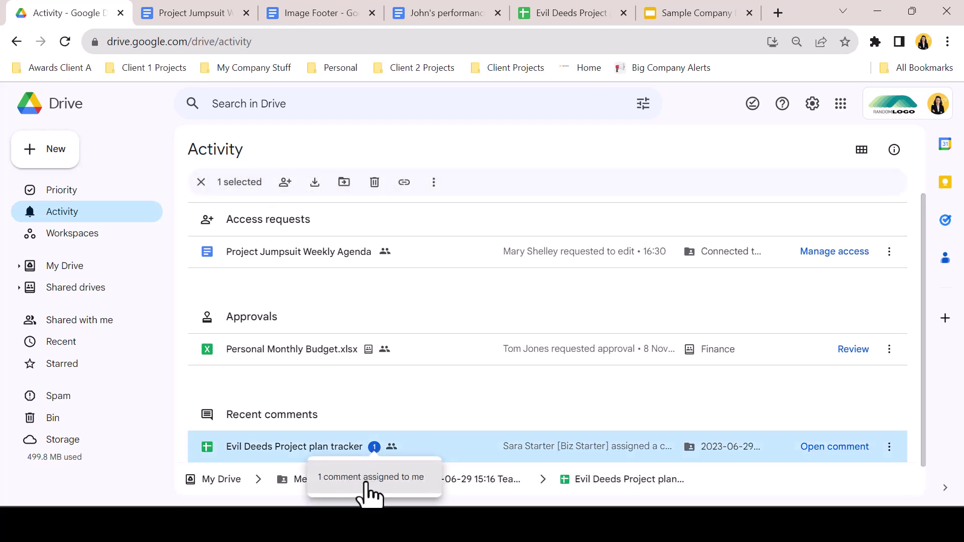
pyautogui.press('Escape')
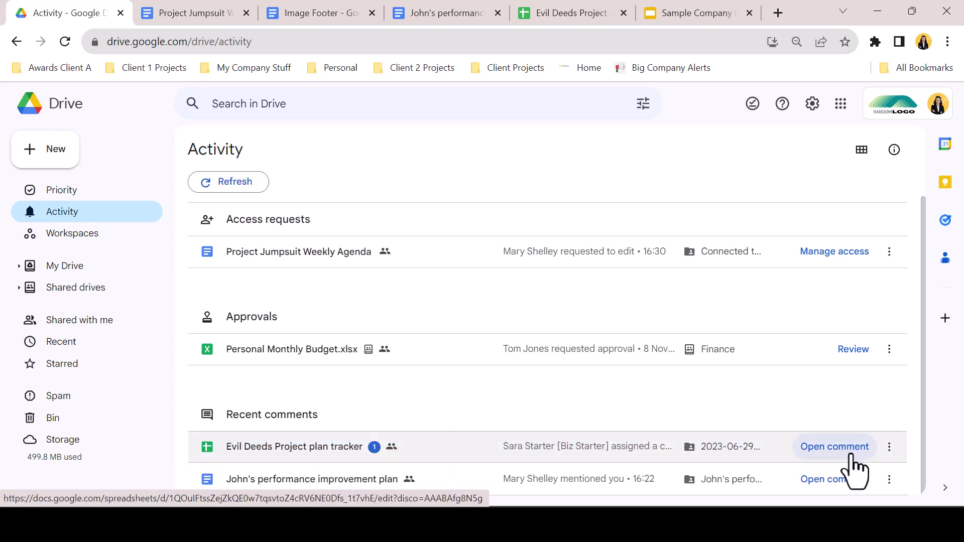
pyautogui.click(852, 457)
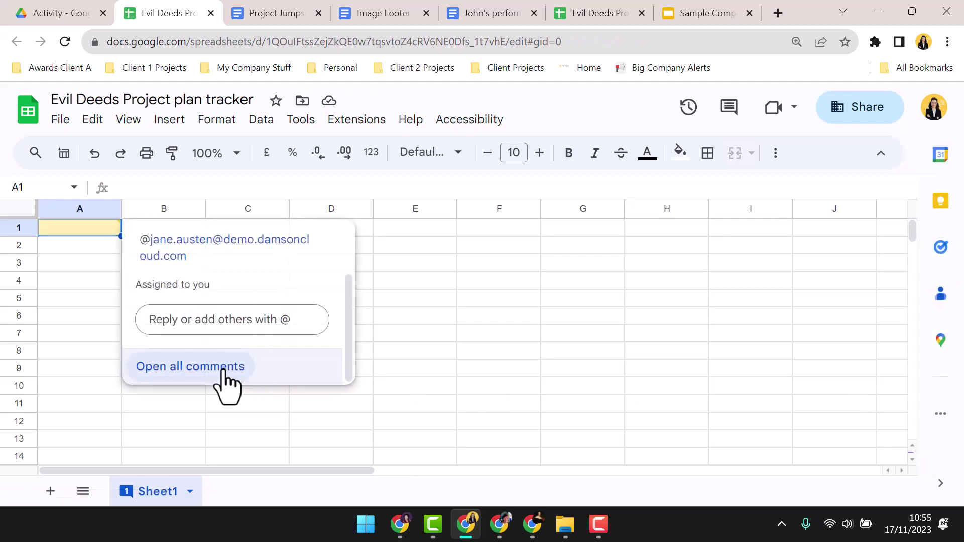
# - Open the Comments side panel listing every tracker comment, including the Sheet1 A1 one
pyautogui.click(225, 385)
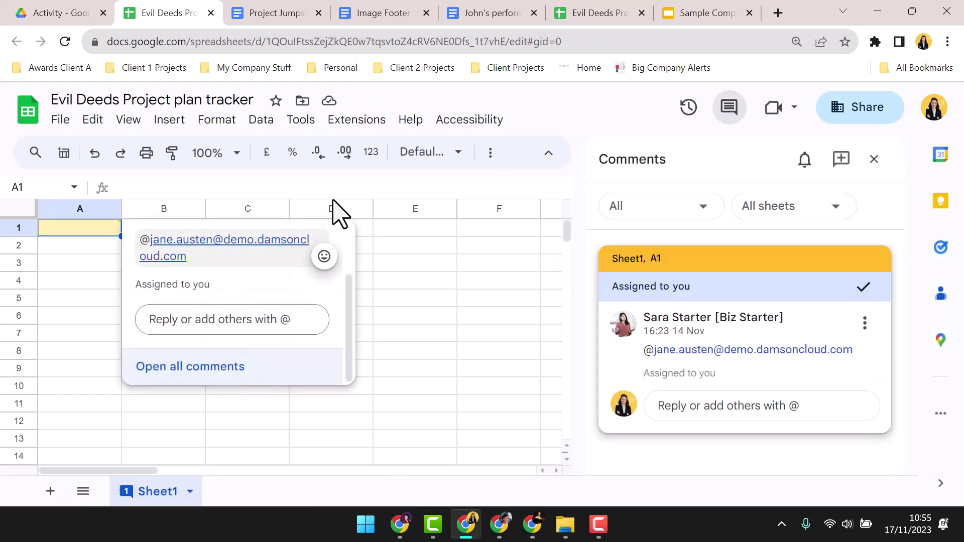